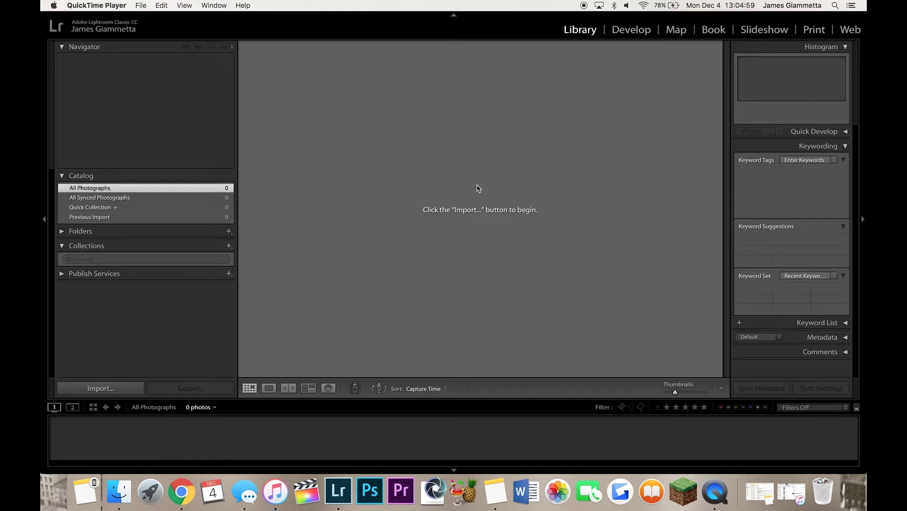
- Open Lightroom's Import Photos and Video dialog with the import mode set to Copy as DNG
click(169, 27)
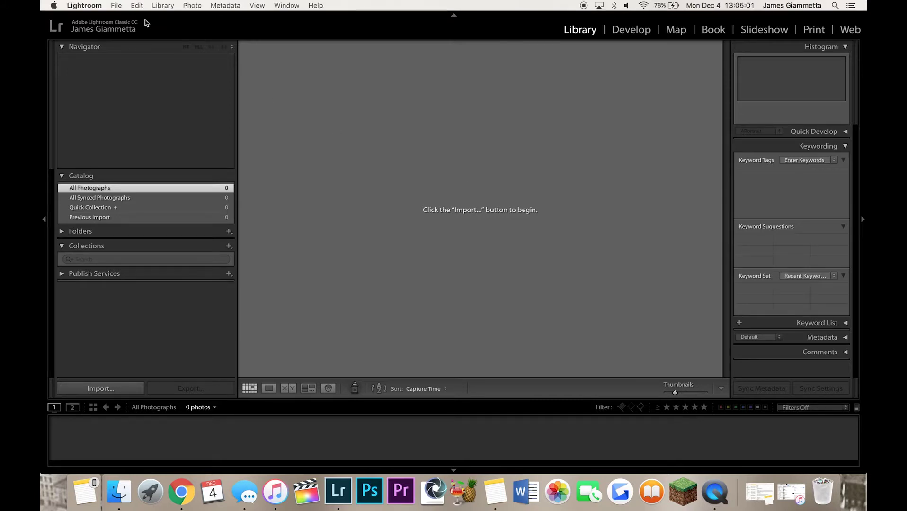
click(117, 5)
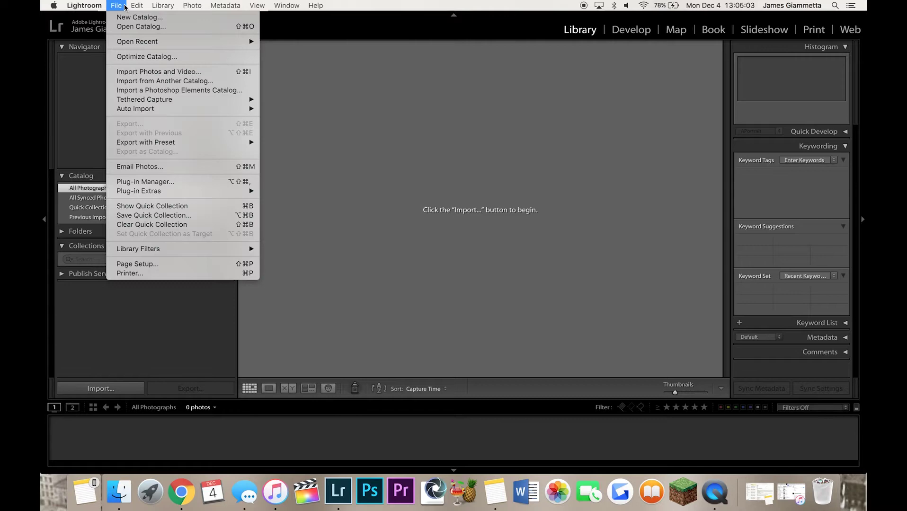
click(164, 76)
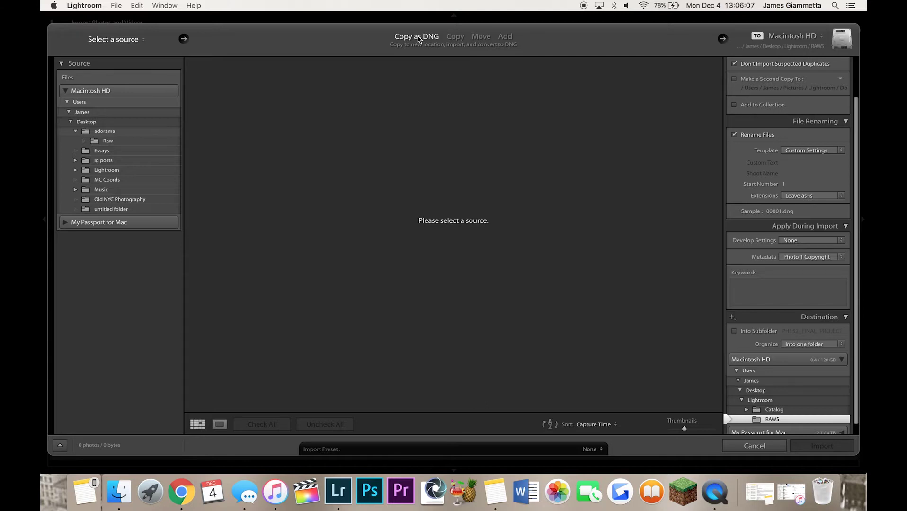
click(505, 37)
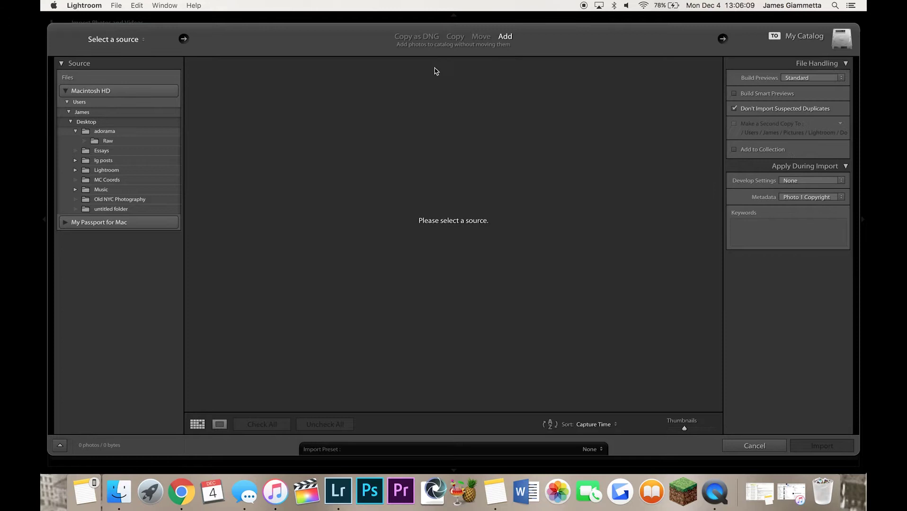
click(433, 38)
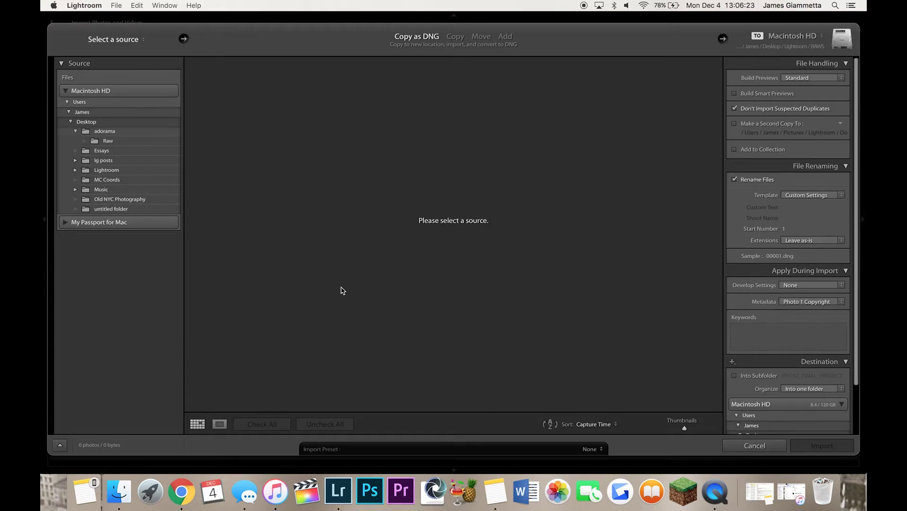
- In Finder, go to the Desktop Lightroom folder and create a folder named Photos
click(124, 494)
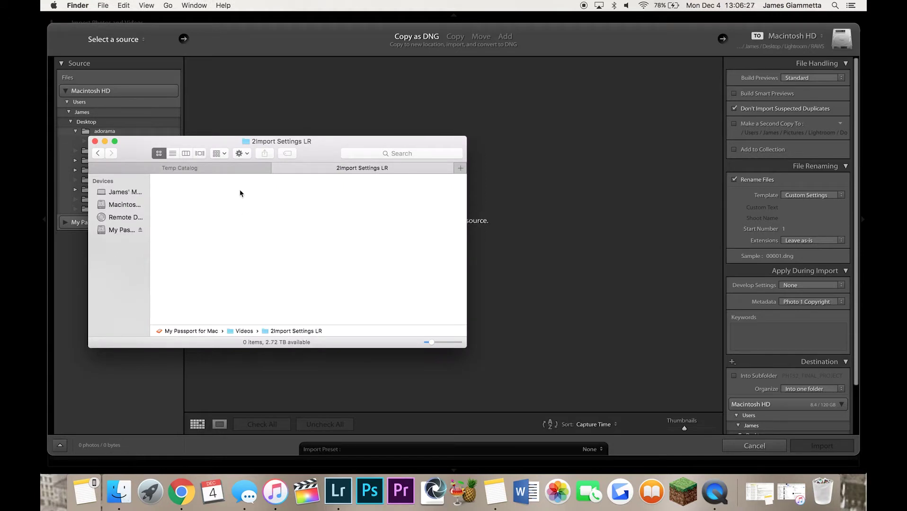
click(98, 153)
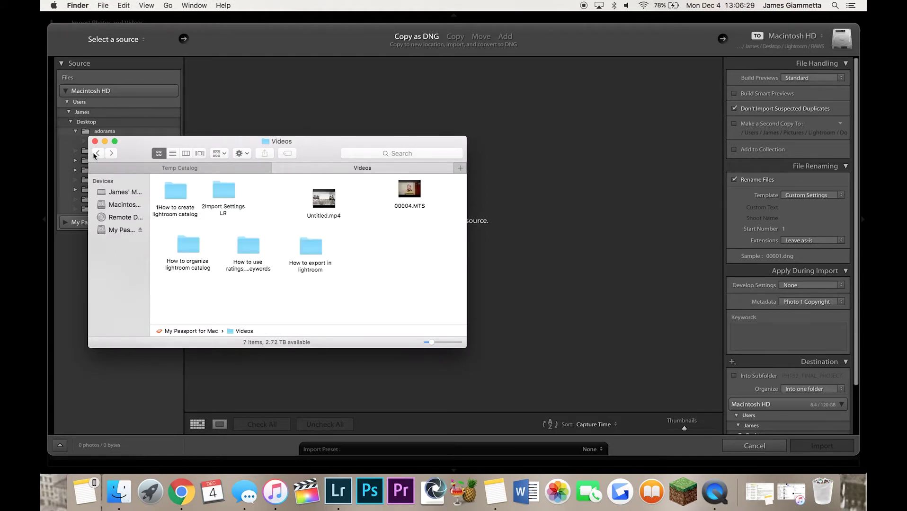
click(154, 169)
click(101, 154)
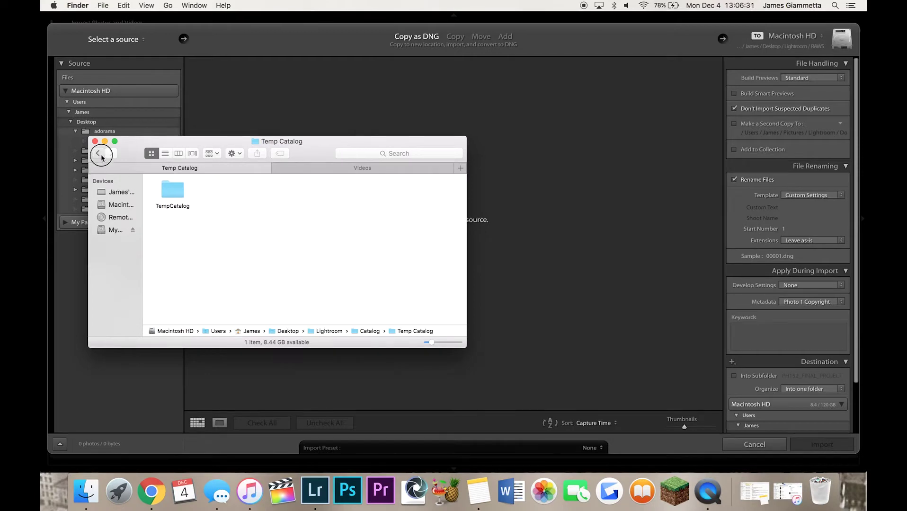
click(100, 155)
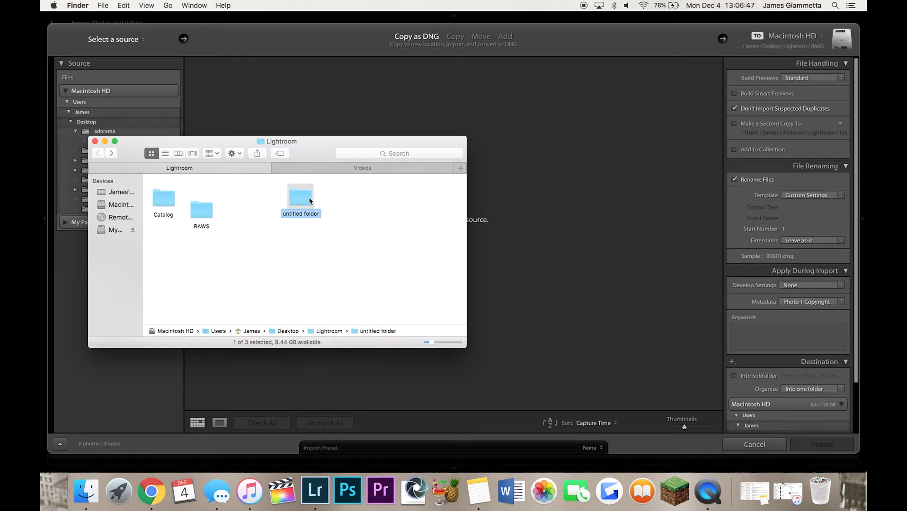
text(Photos)
key(Return)
- Inside Photos, create the folders Shoots and DNG RAW
double_click(296, 203)
right_click(165, 186)
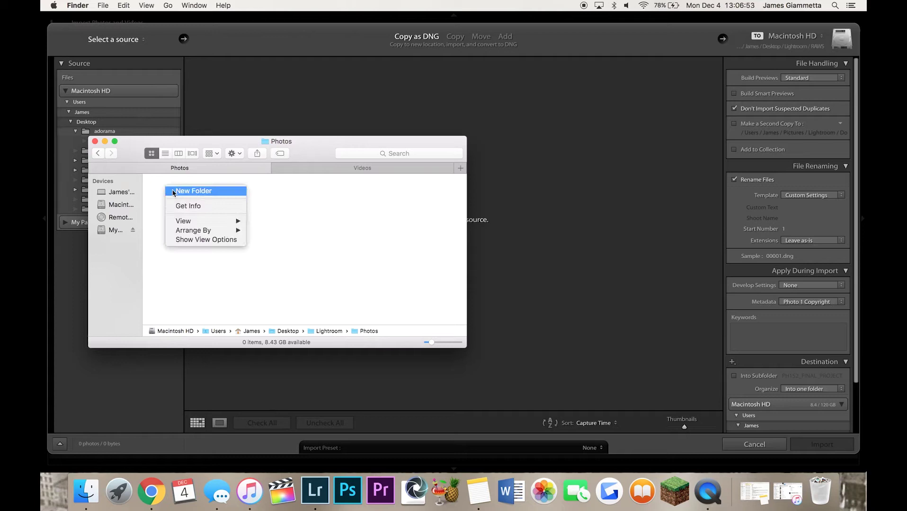
click(173, 191)
text(Shoots)
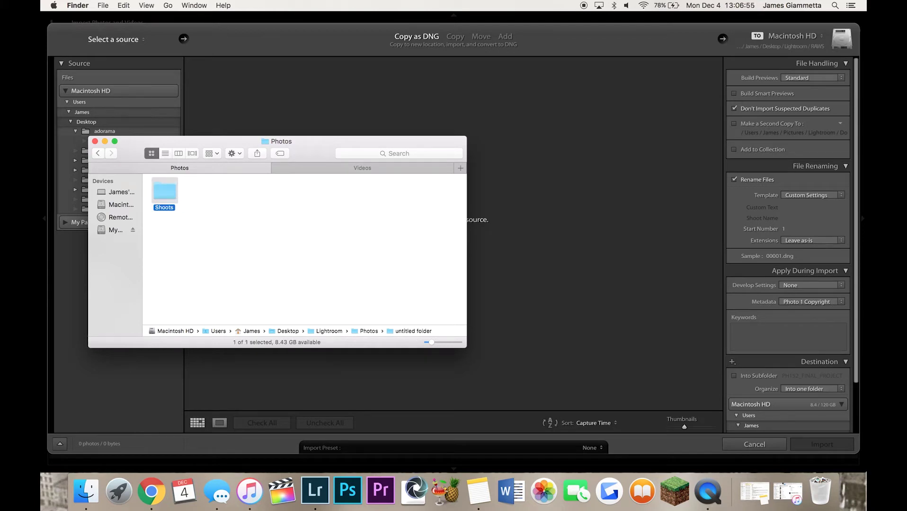
right_click(197, 194)
click(209, 198)
text(DN)
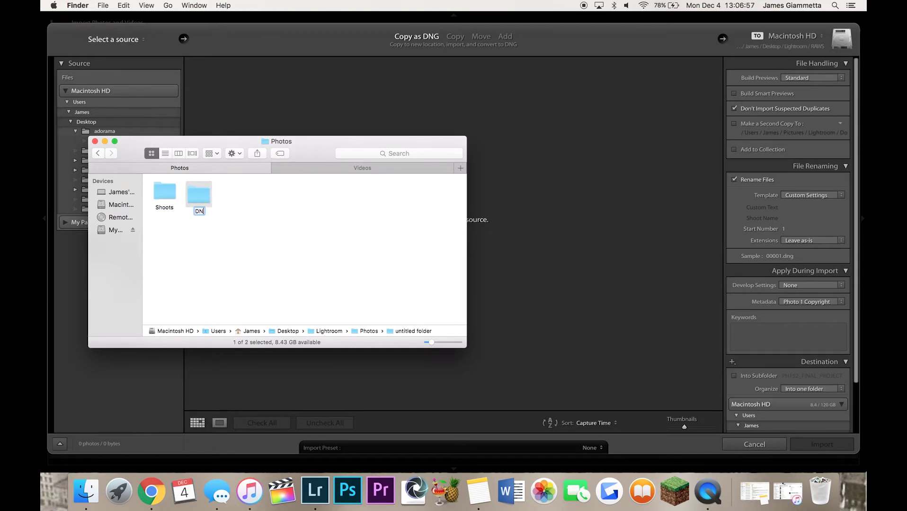
text(G RAW)
key(Return)
drag(199, 198, 202, 194)
- Inside Shoots, create a folder named '12.4.17 Party Shoot'
double_click(167, 195)
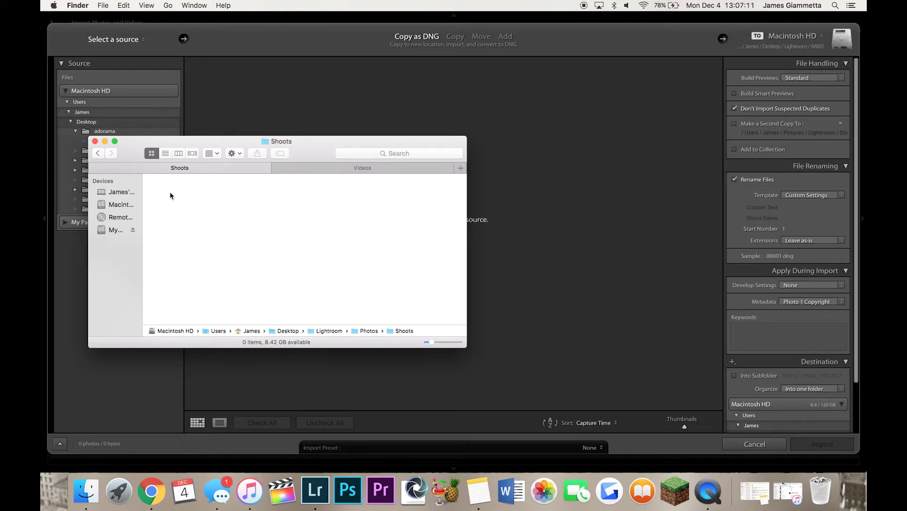
right_click(170, 195)
click(176, 197)
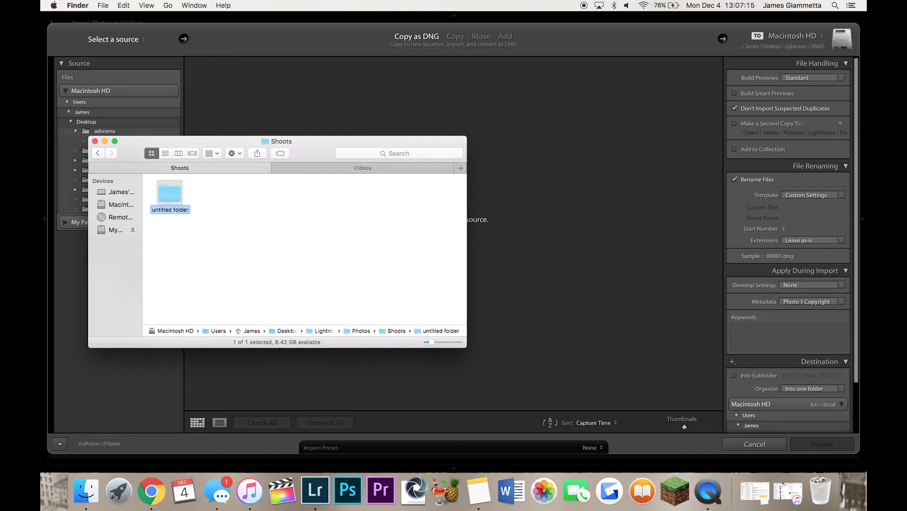
text(12.4.17 S)
key(BackSpace)
text(Party Shoot)
key(Return)
- Inside 12.4.17 Party Shoot, create a folder named Raws
double_click(170, 193)
right_click(174, 196)
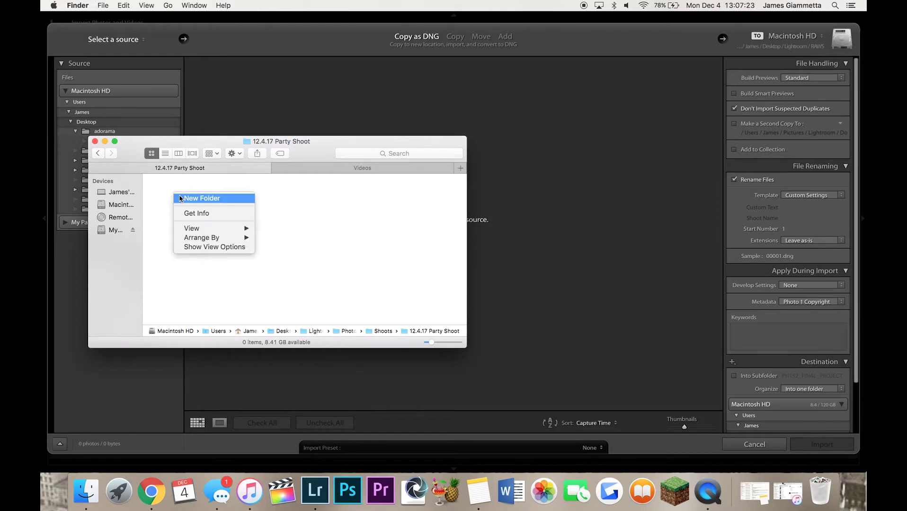
click(180, 198)
text(Raws)
key(Return)
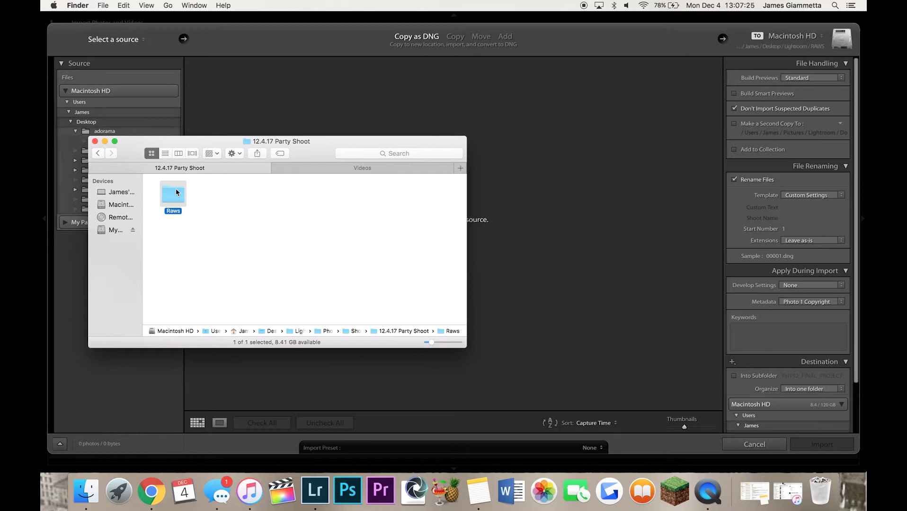
- Open the empty DNG RAW folder in Photos and move the Finder window aside
click(101, 156)
click(99, 157)
click(97, 157)
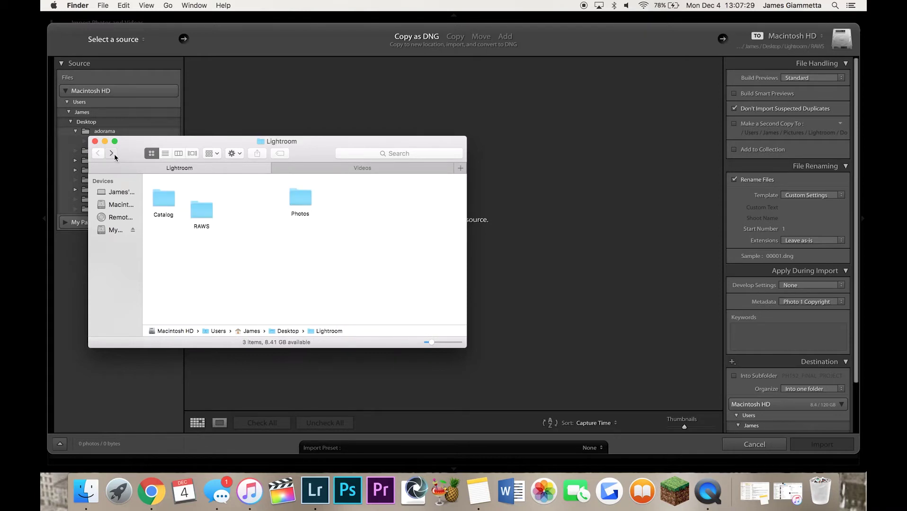
click(112, 153)
click(204, 194)
double_click(203, 194)
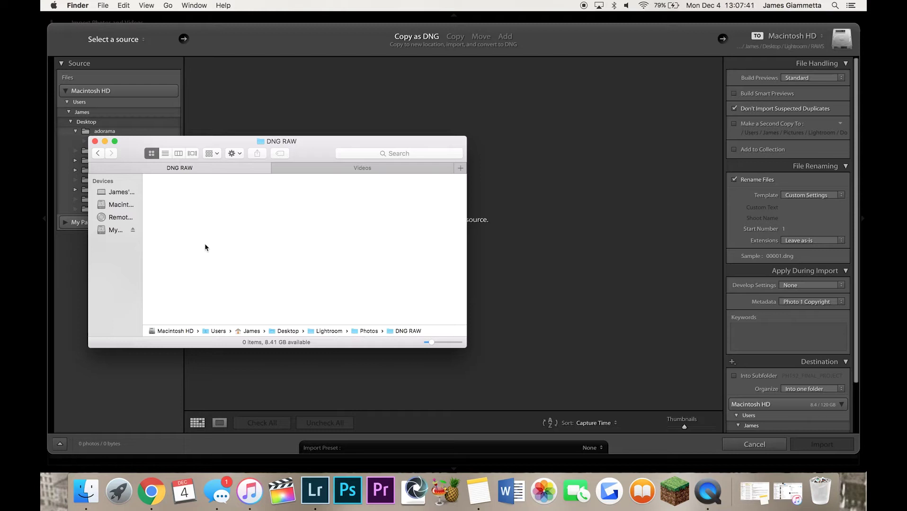
drag(134, 141, 168, 198)
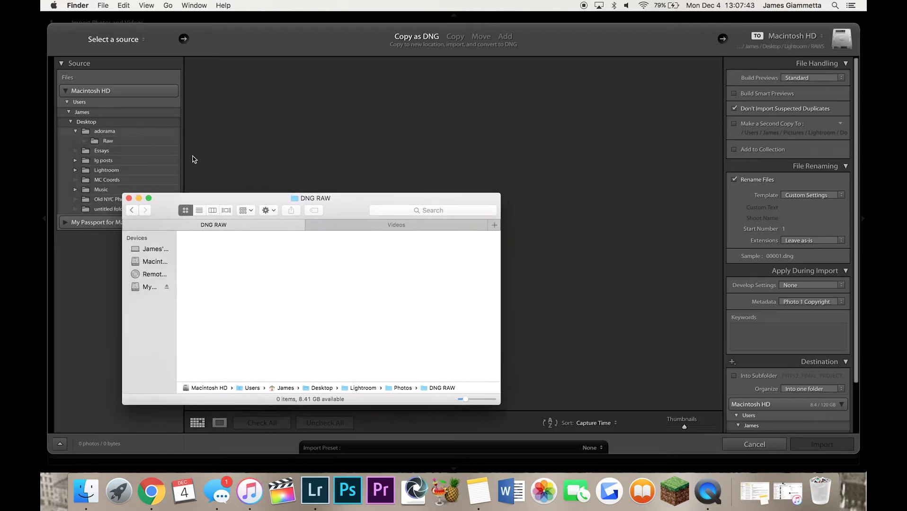
- Set the import source to Lightroom/Photos/Shoots/12.4.17 Party Shoot/Raws in the Source panel
click(194, 159)
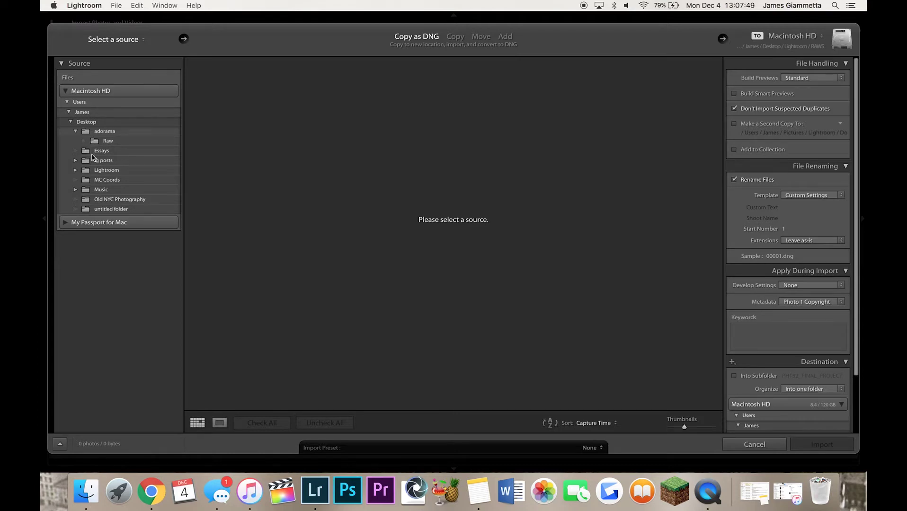
click(75, 170)
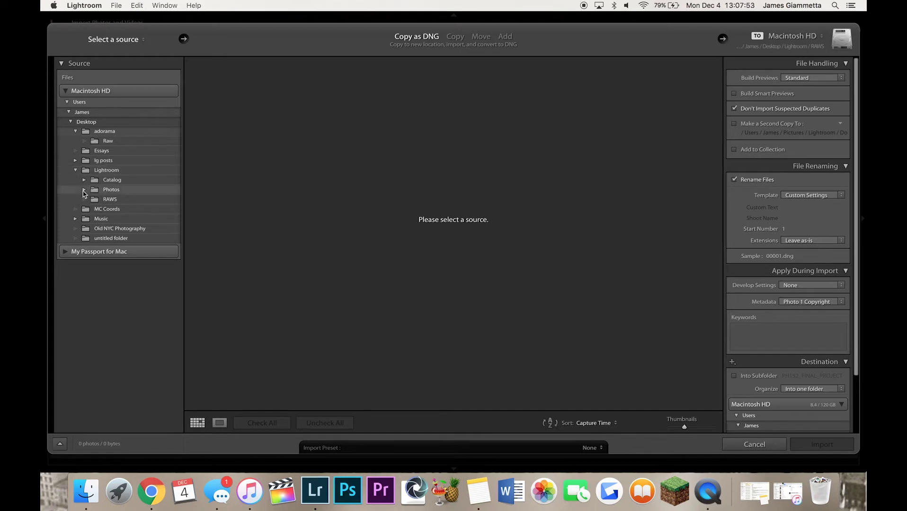
click(85, 189)
click(93, 209)
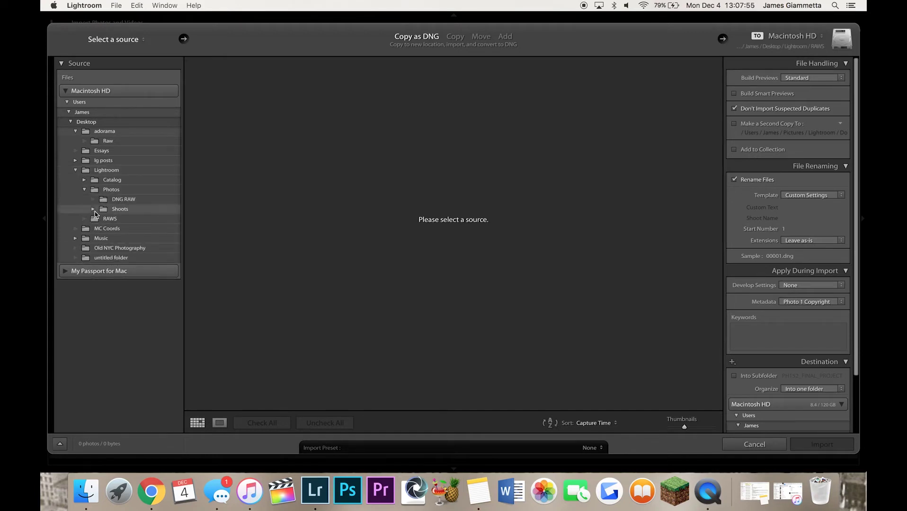
click(102, 219)
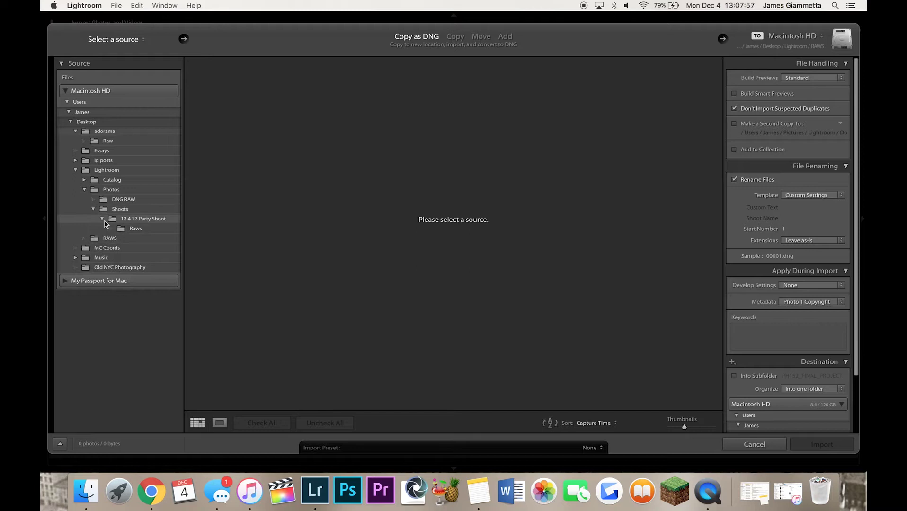
click(122, 230)
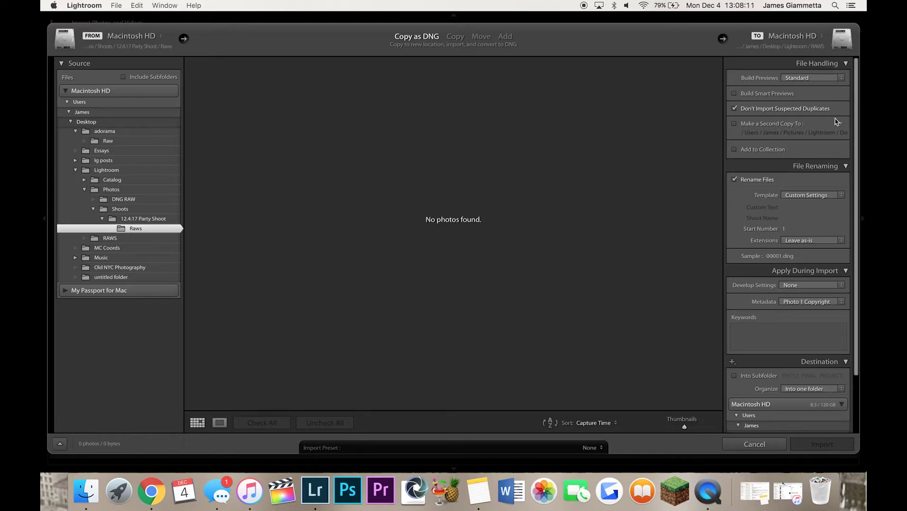
click(807, 79)
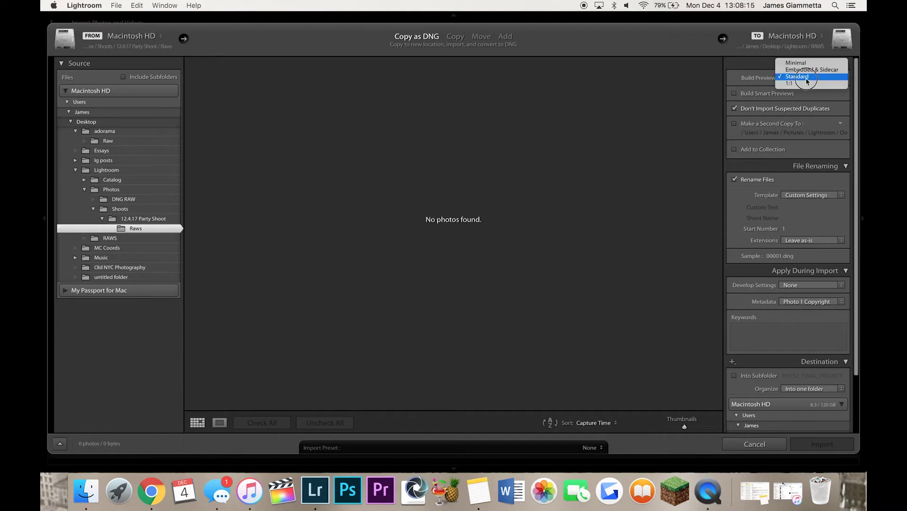
click(808, 81)
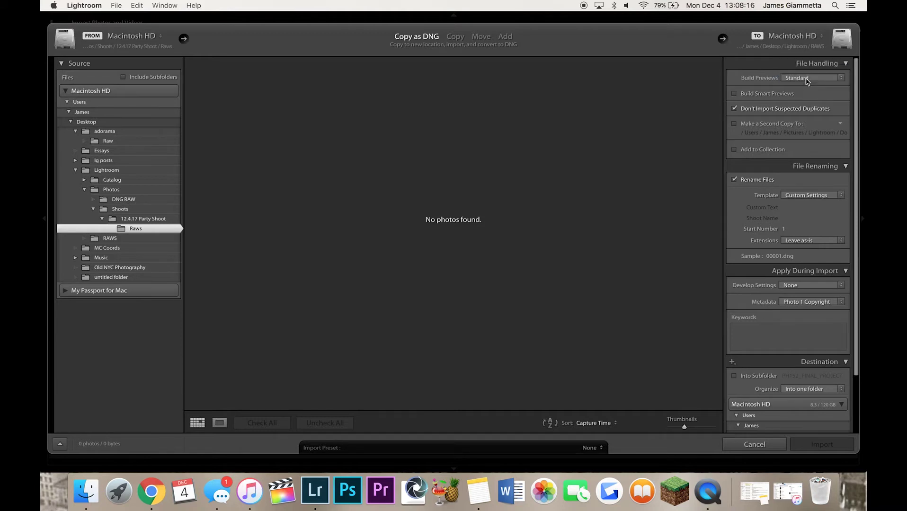
click(757, 151)
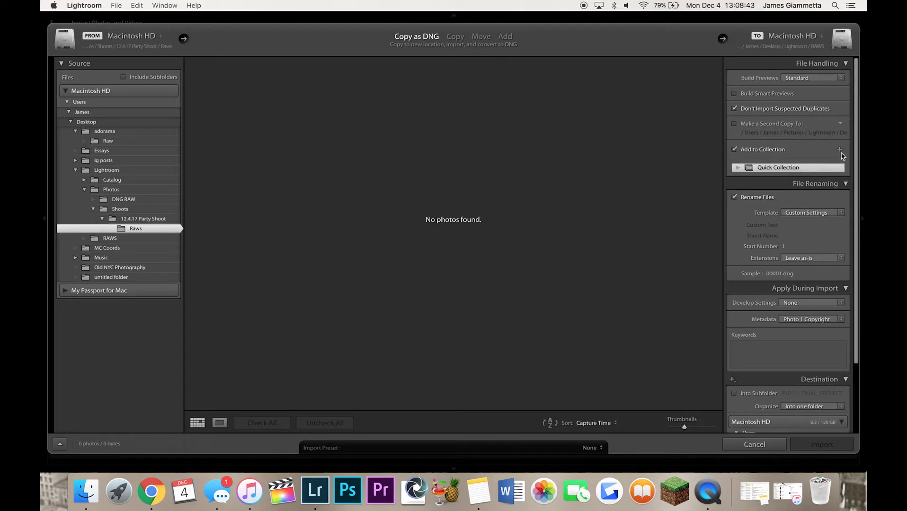
click(737, 149)
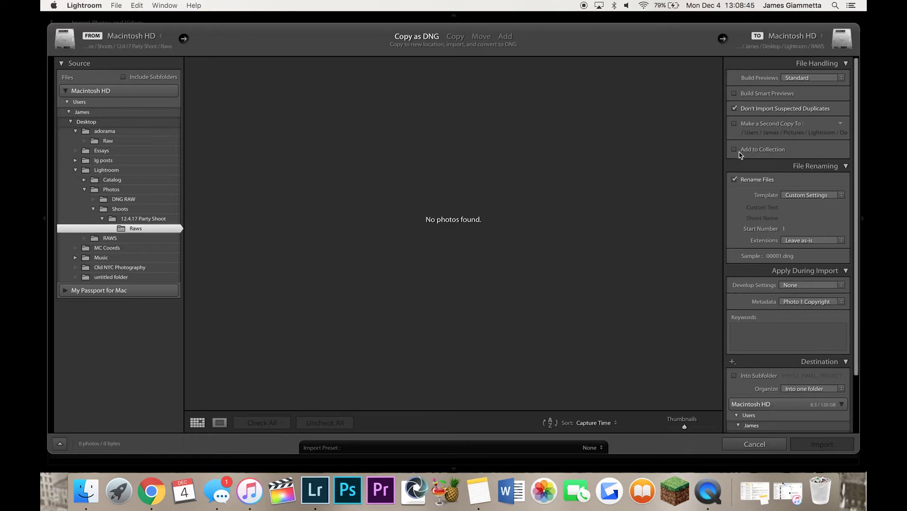
scroll(740, 154, down, 3)
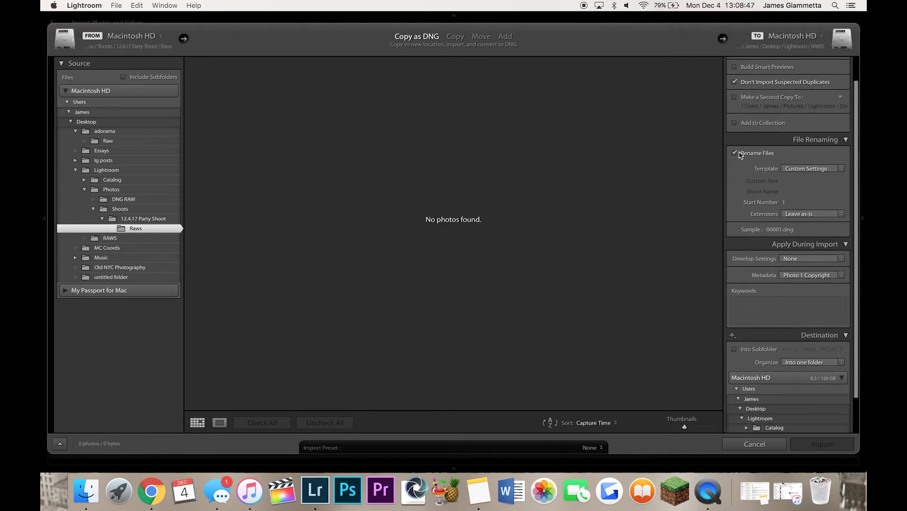
scroll(741, 155, down, 1)
scroll(741, 156, down, 2)
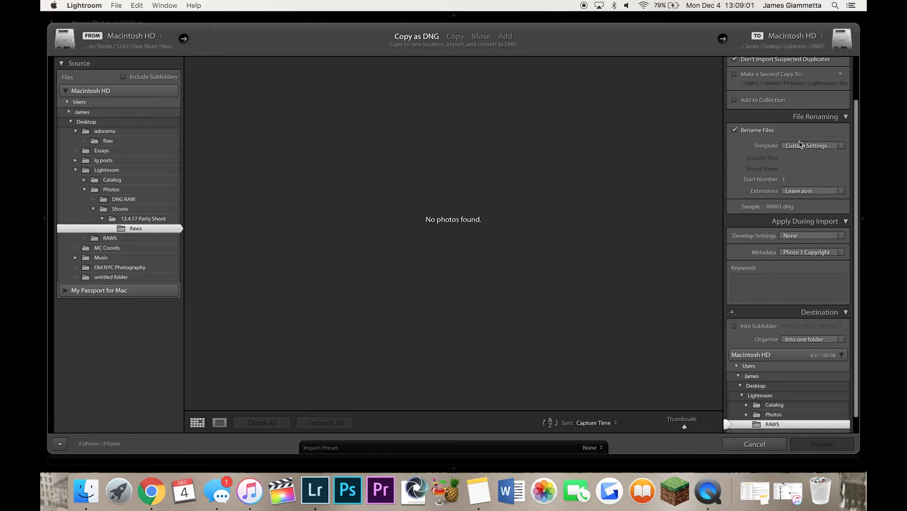
click(799, 144)
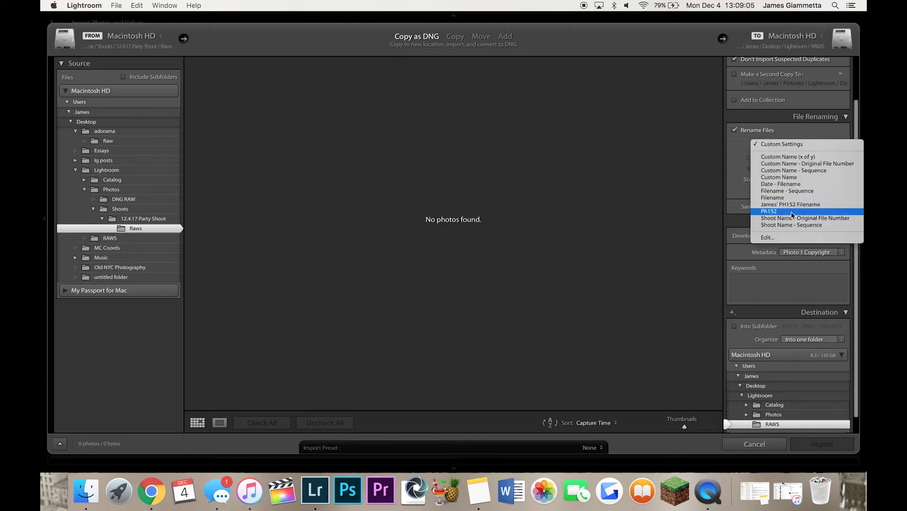
click(788, 237)
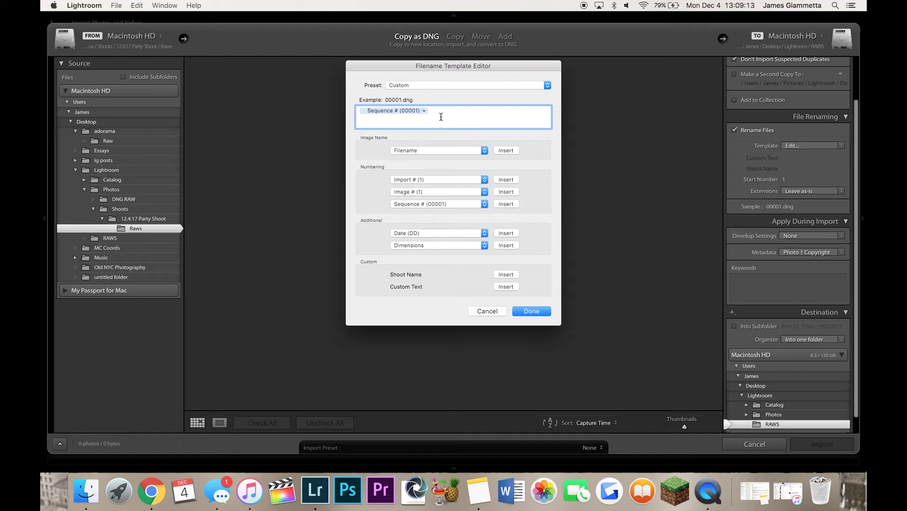
key(BackSpace)
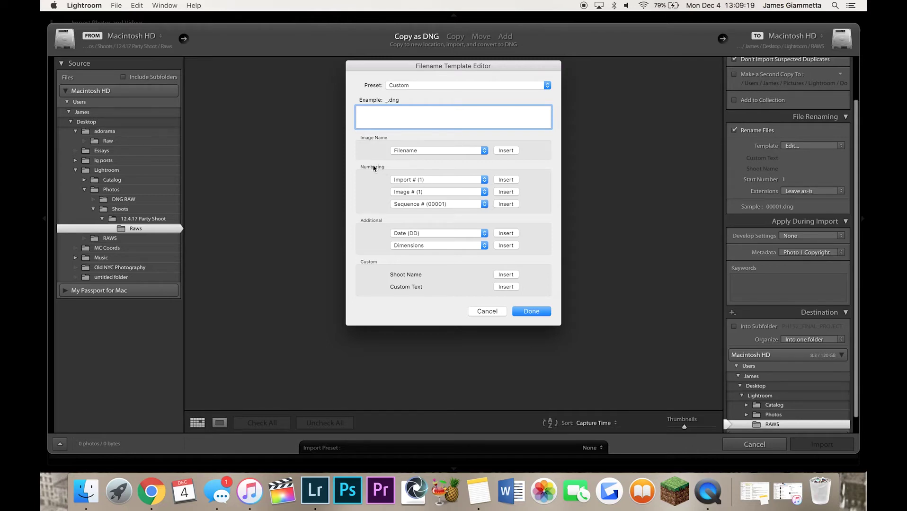
click(461, 204)
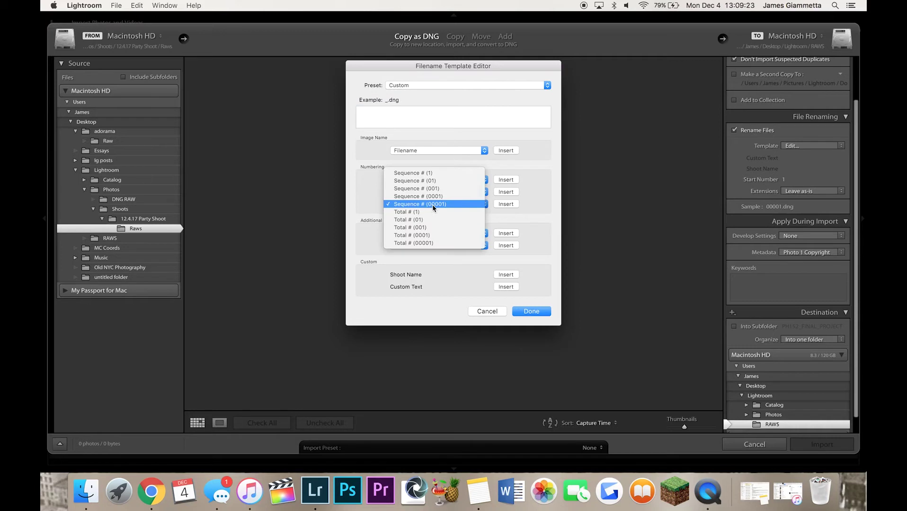
click(454, 207)
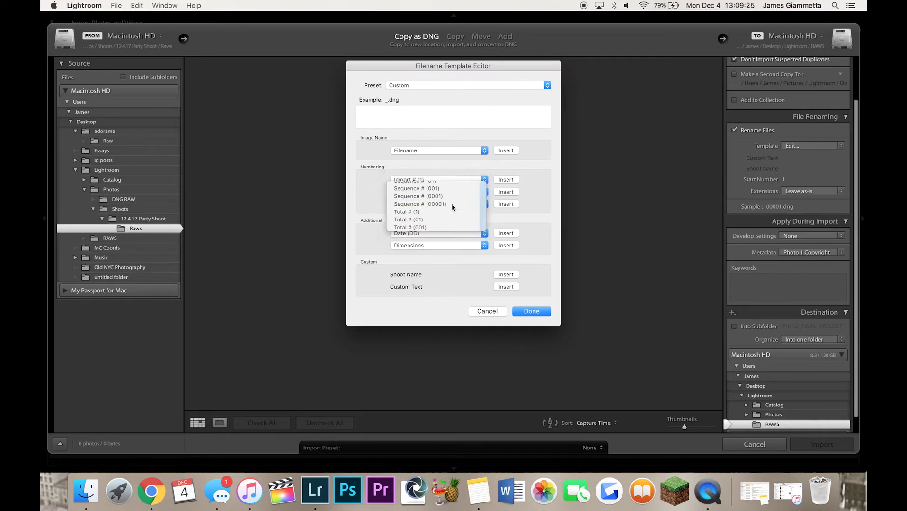
click(511, 204)
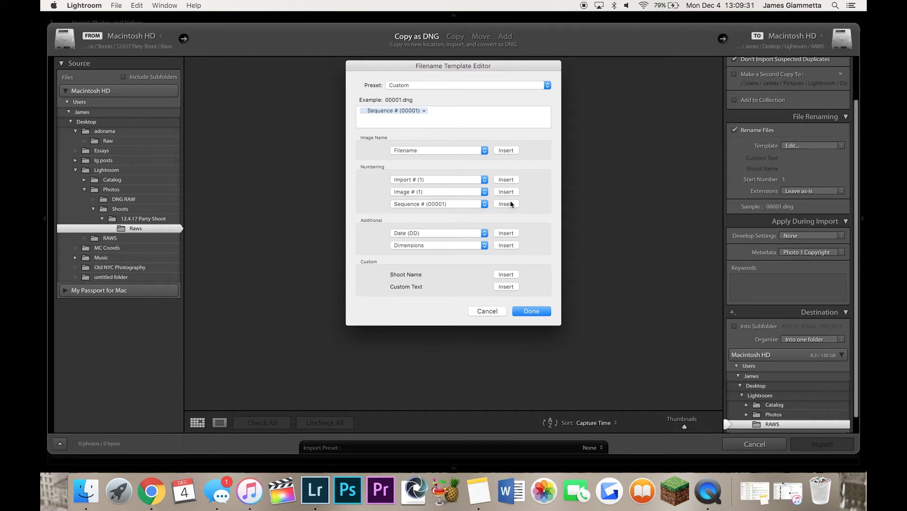
click(543, 313)
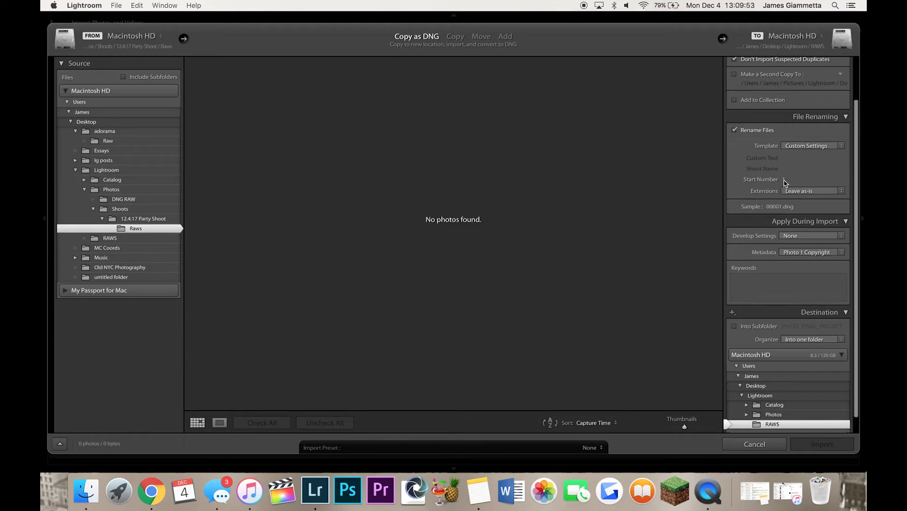
click(790, 181)
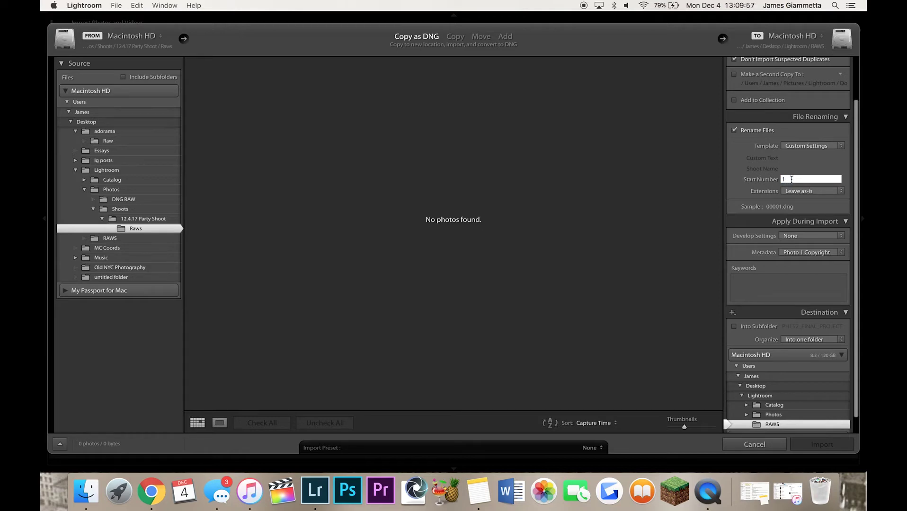
key(BackSpace)
text(9564)
key(BackSpace)
key(BackSpace)
key(BackSpace)
text(1)
click(794, 192)
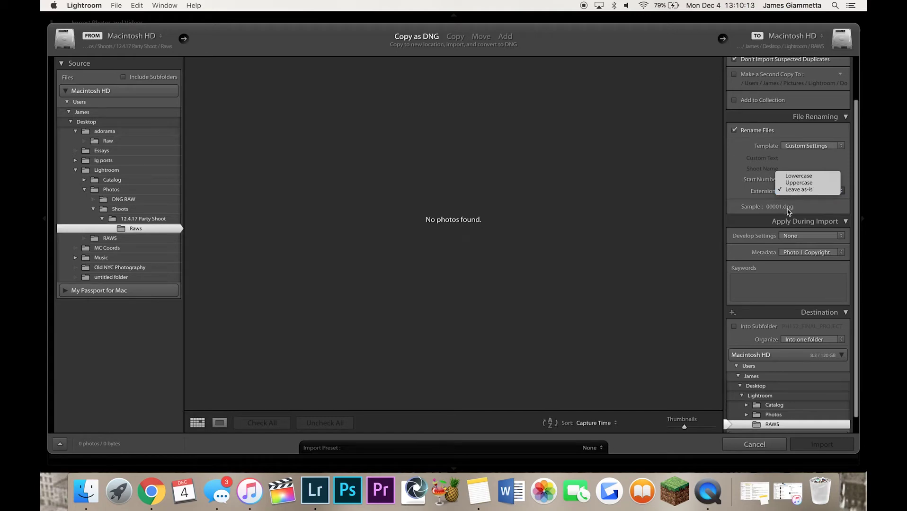
click(810, 184)
click(809, 190)
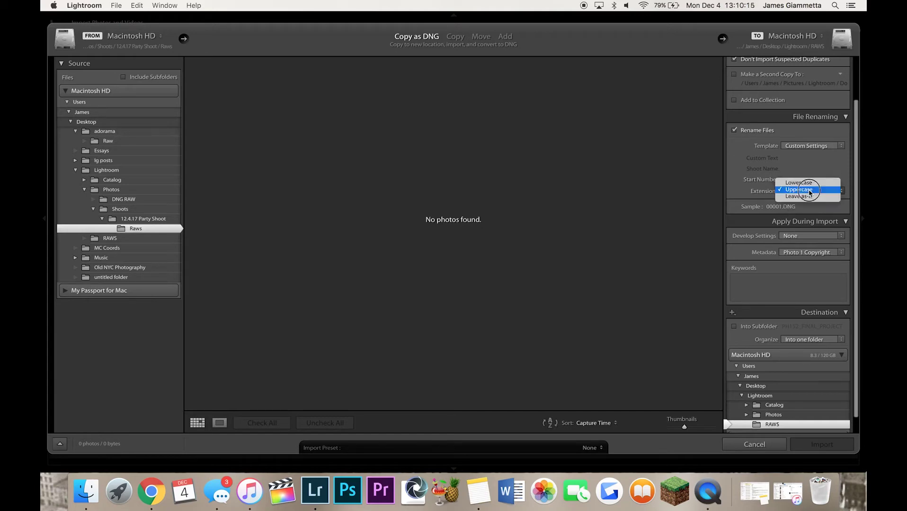
click(808, 185)
click(809, 190)
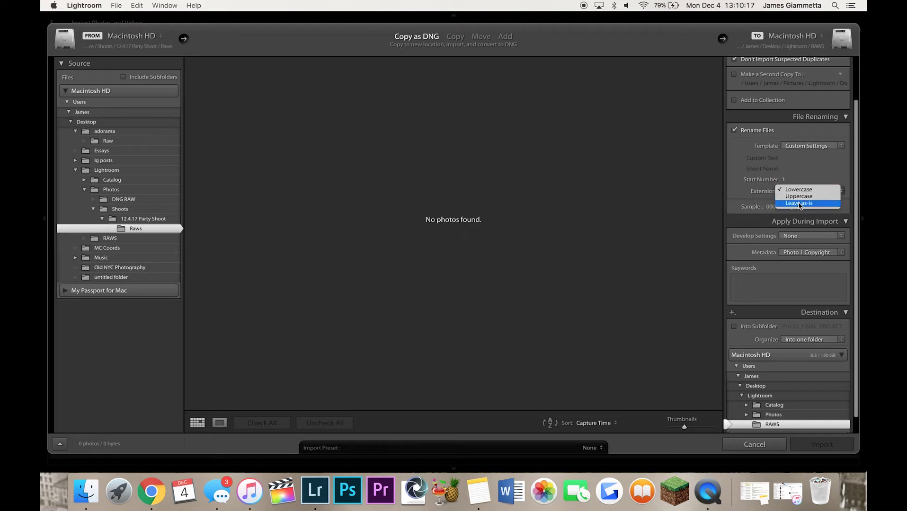
click(805, 185)
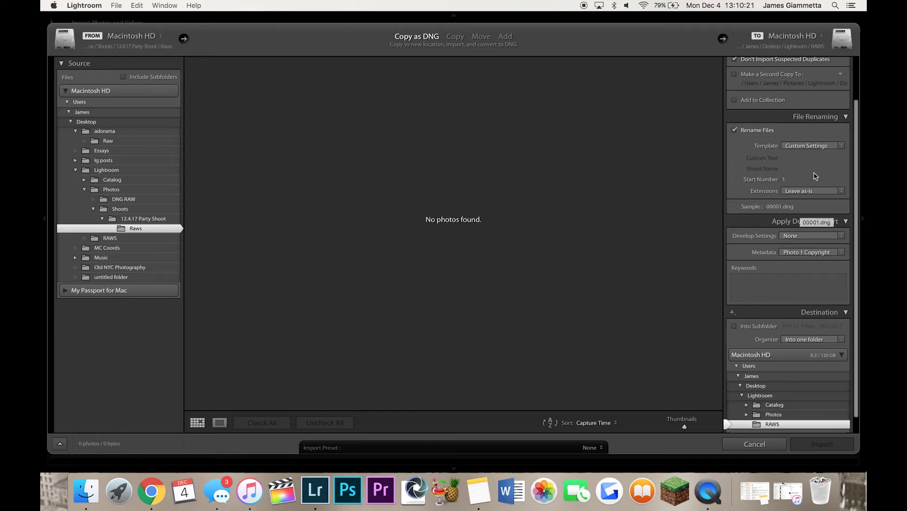
click(821, 145)
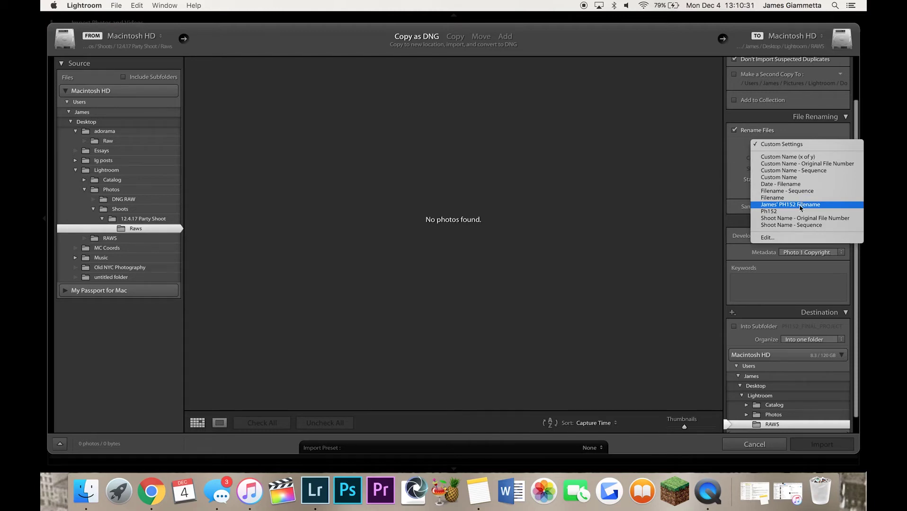
- Edit the filename template to JG_, a Custom Text token, _2017_ and a five-digit sequence number
click(769, 238)
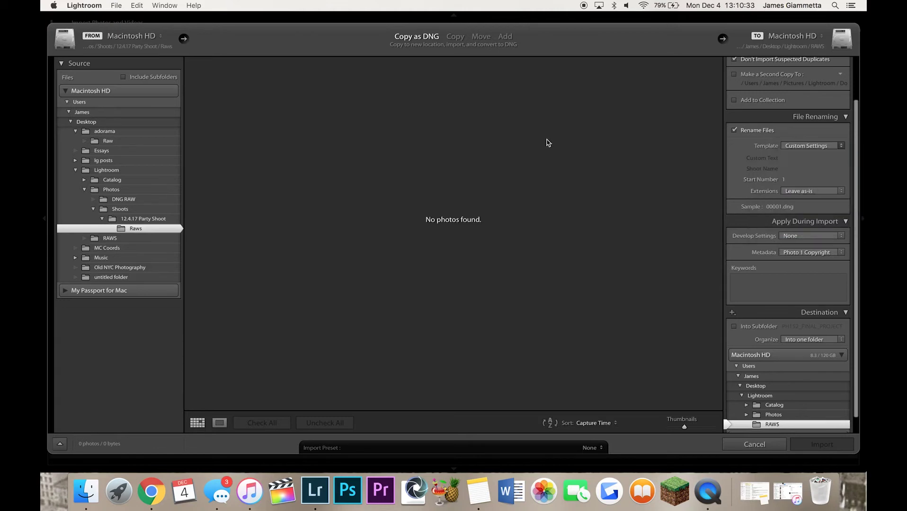
key(BackSpace)
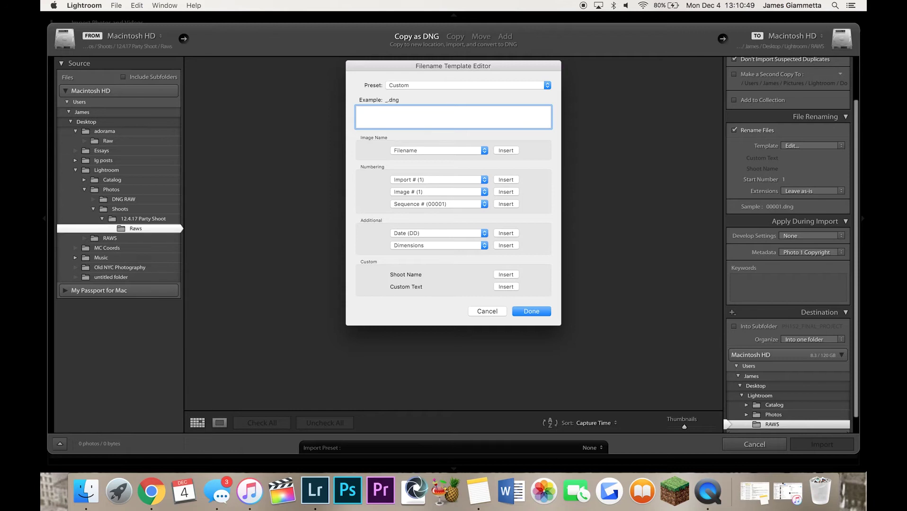
text(JG_)
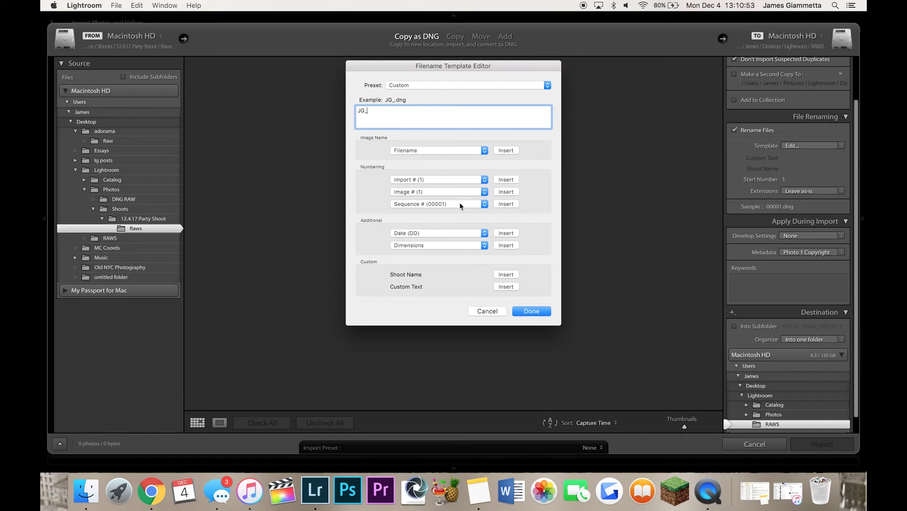
click(477, 235)
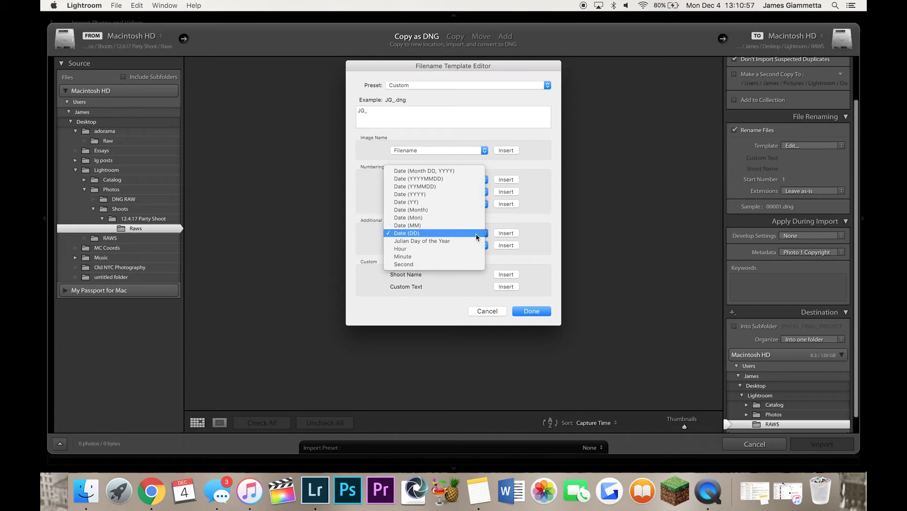
click(472, 273)
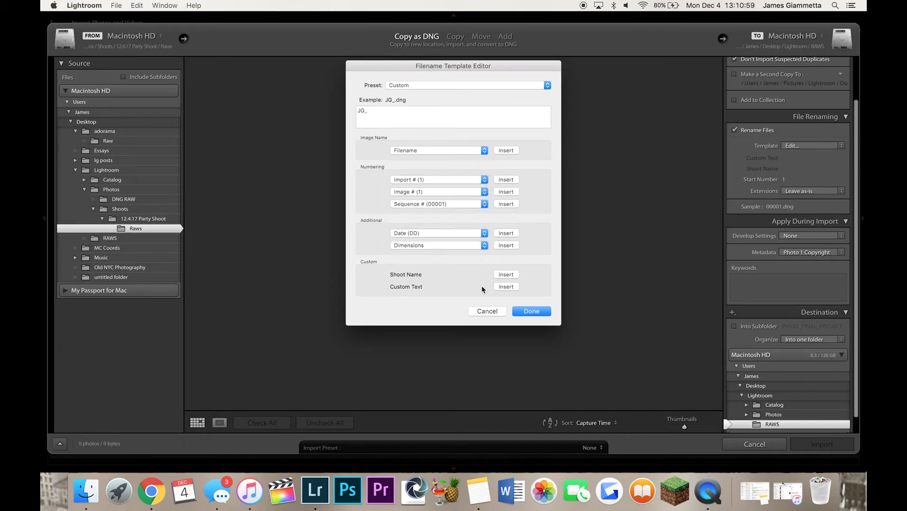
click(502, 288)
click(421, 116)
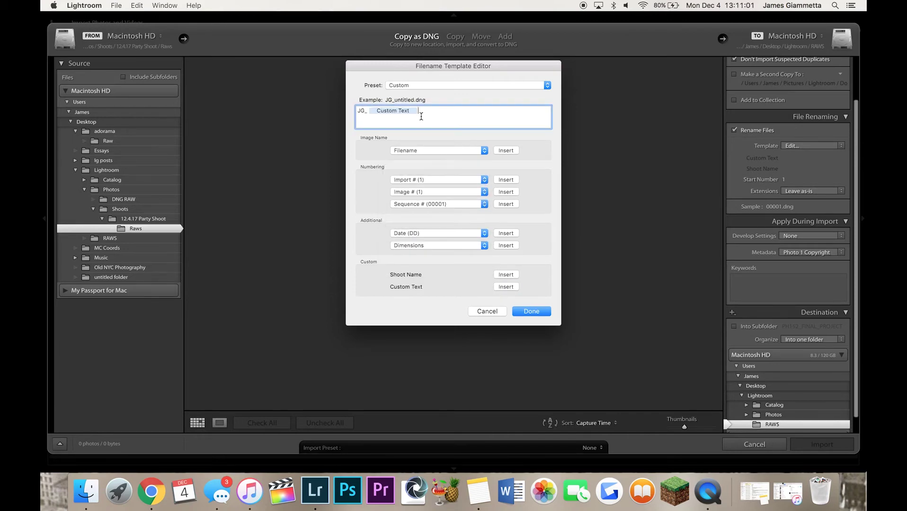
text(_2017_)
click(502, 204)
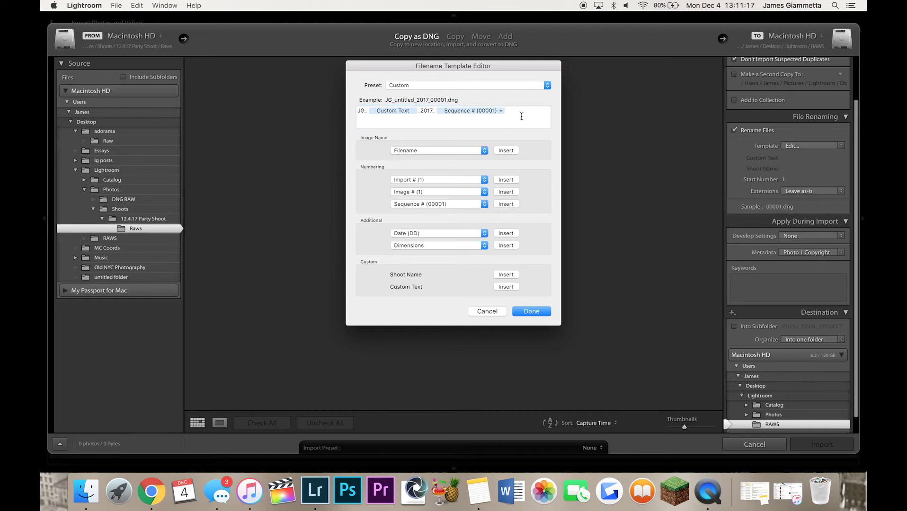
click(519, 116)
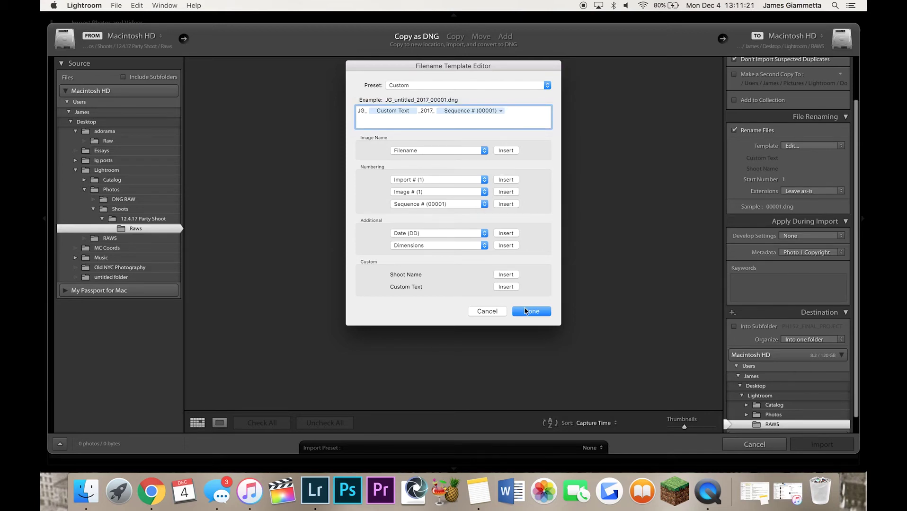
- Save the template, then enter and remove 12.4 as the Custom Text value
click(526, 311)
click(816, 161)
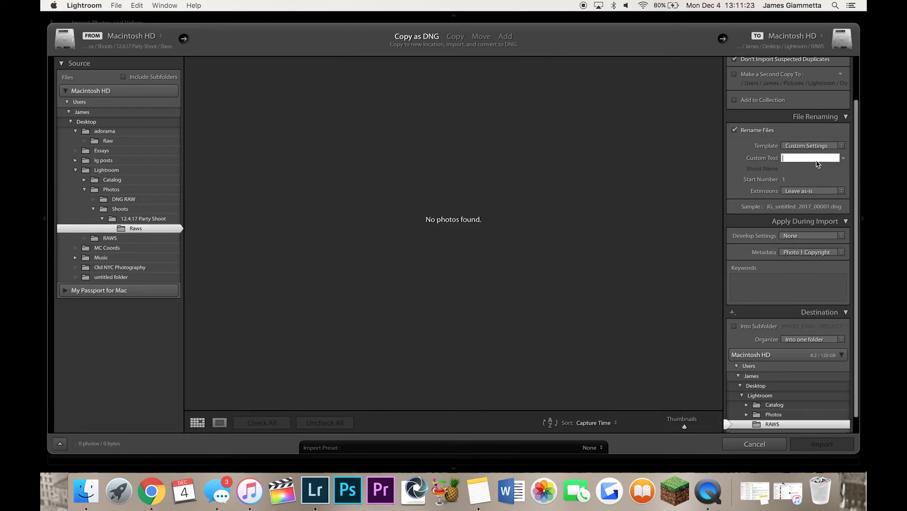
text(12.4)
key(BackSpace)
key(BackSpace)
key(BackSpace)
key(BackSpace)
- Reset the filename template to only a five-digit Sequence # (00001)
click(805, 146)
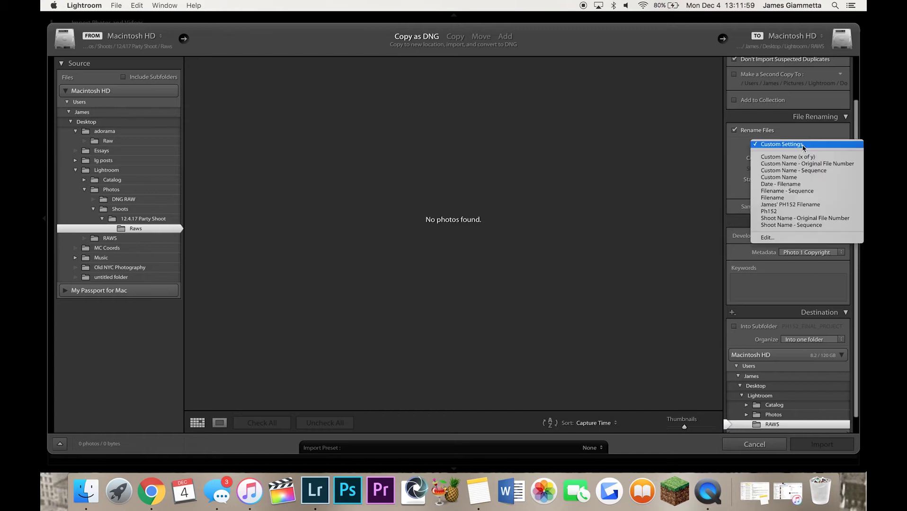
click(776, 237)
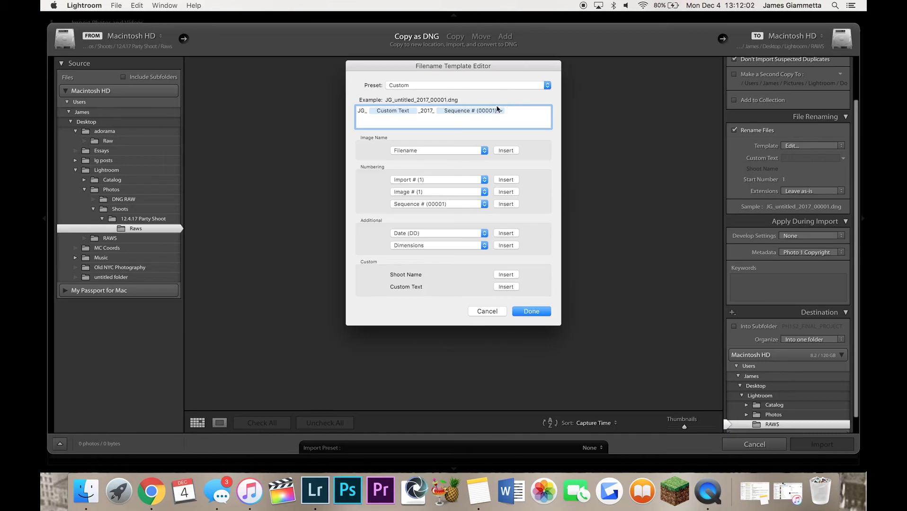
click(439, 116)
key(BackSpace)
key(BackSpace)
key(BackSpace)
key(BackSpace)
key(BackSpace)
key(BackSpace)
key(BackSpace)
key(BackSpace)
key(BackSpace)
key(BackSpace)
key(BackSpace)
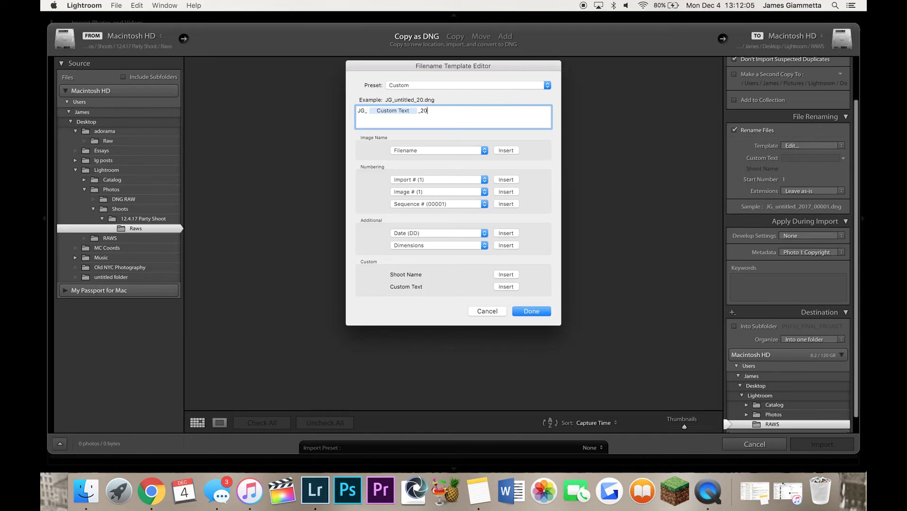
click(506, 204)
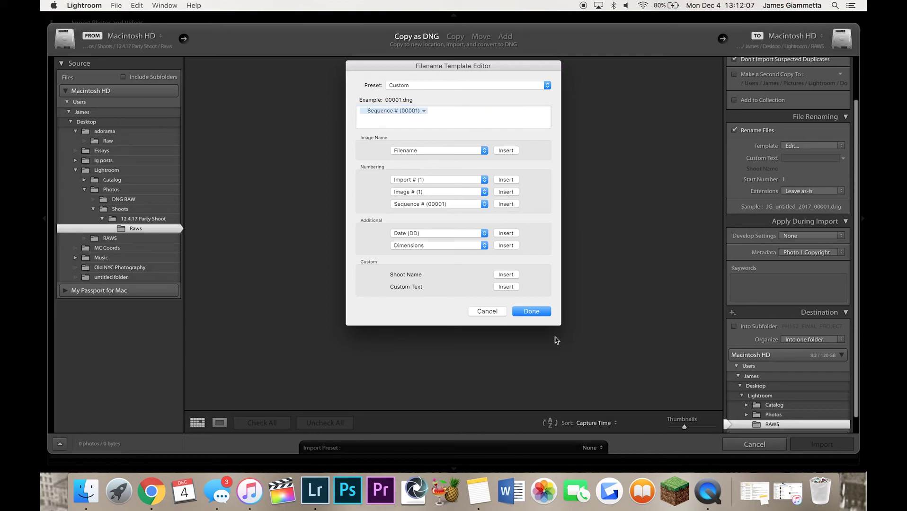
click(532, 311)
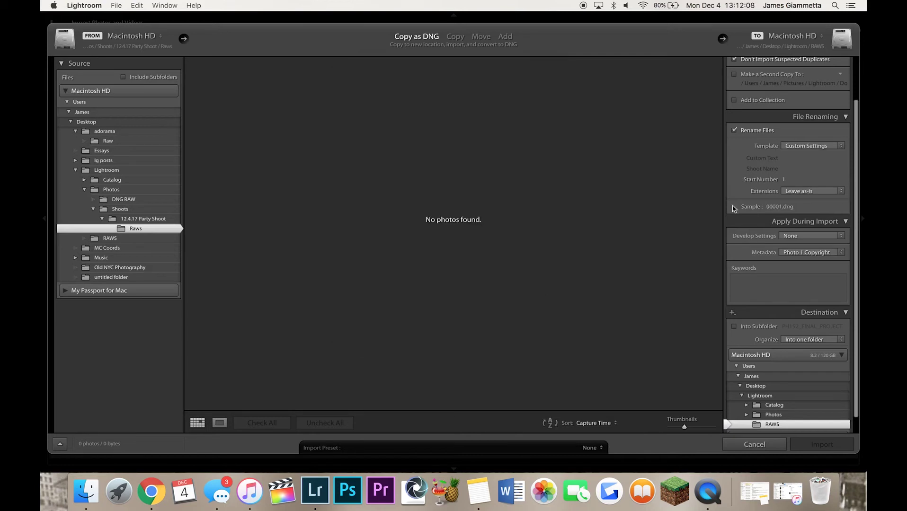
- Set the import Develop Settings to None and show the Metadata preset list
scroll(812, 234, down, 2)
click(812, 223)
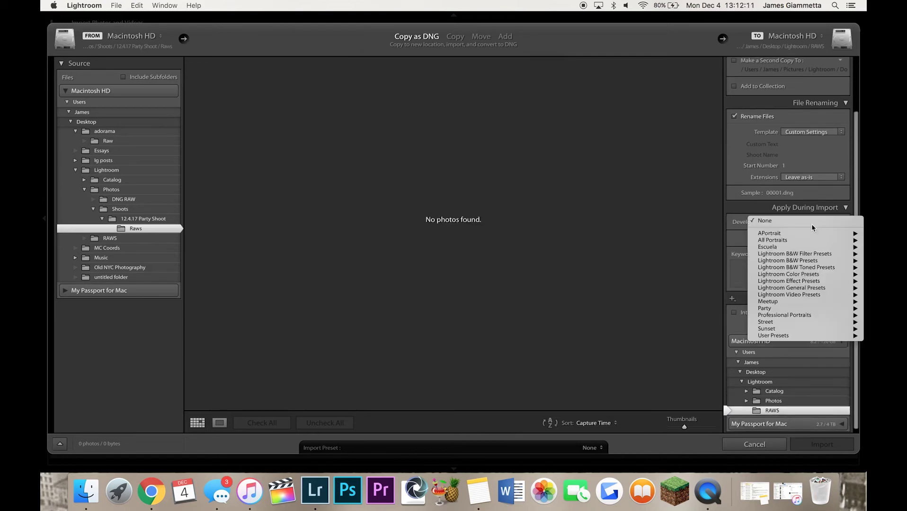
click(813, 222)
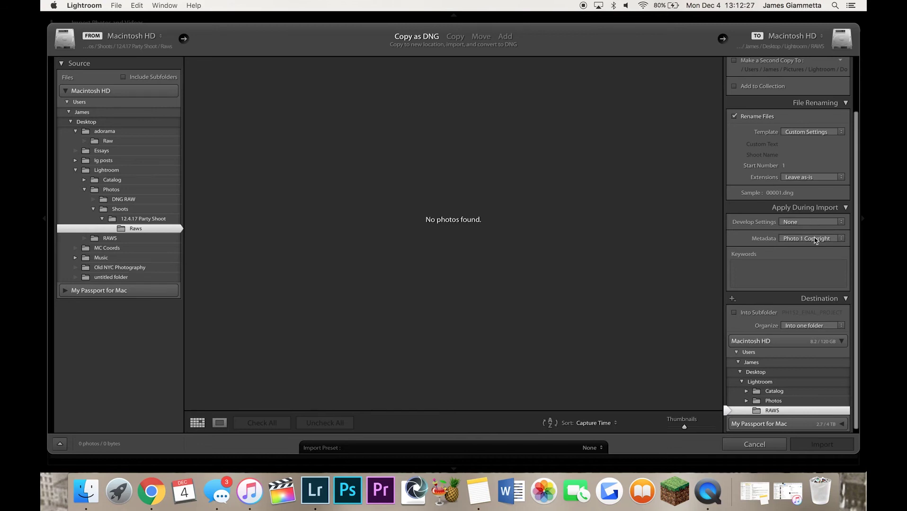
click(815, 240)
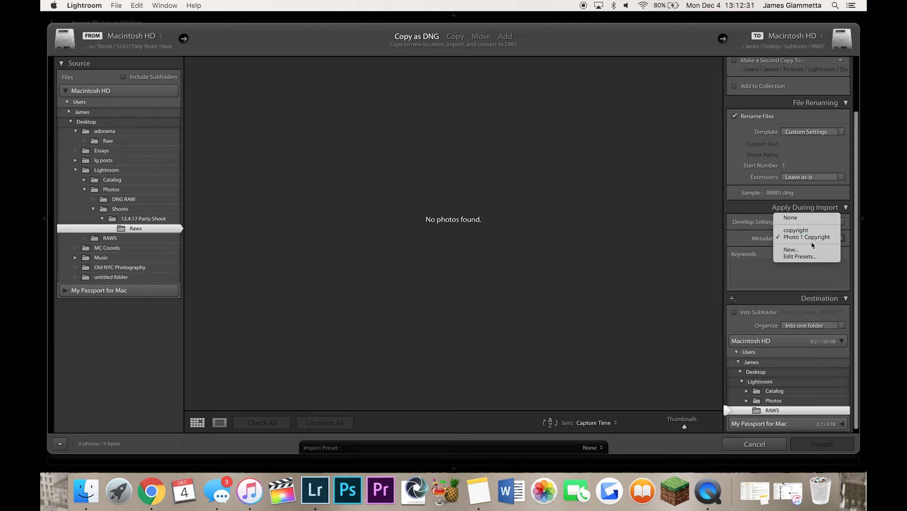
- Start a new metadata preset based on Custom
click(789, 251)
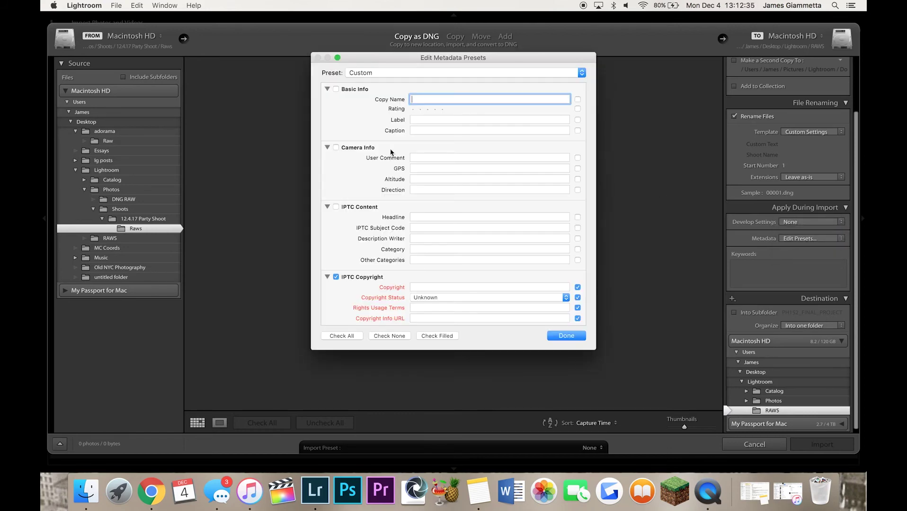
click(396, 75)
click(397, 74)
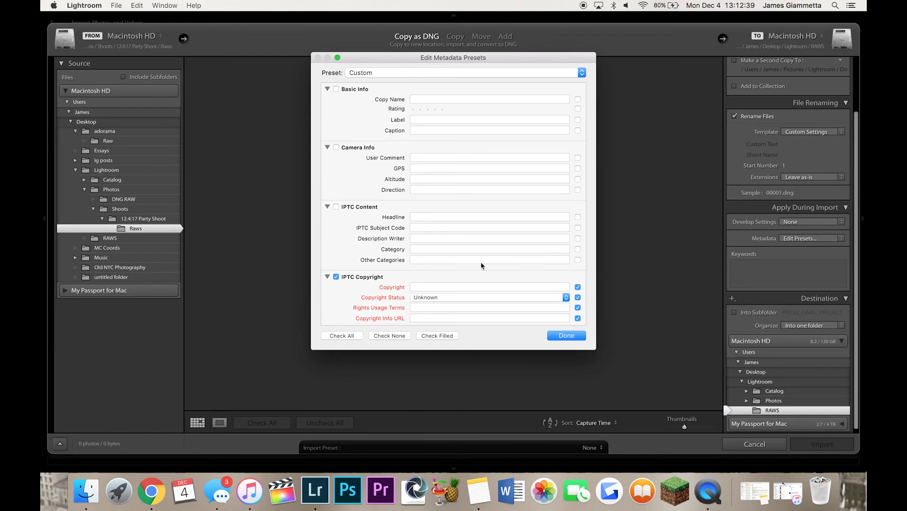
scroll(482, 265, down, 2)
scroll(482, 265, up, 2)
scroll(473, 275, down, 2)
scroll(472, 274, up, 2)
scroll(471, 271, down, 5)
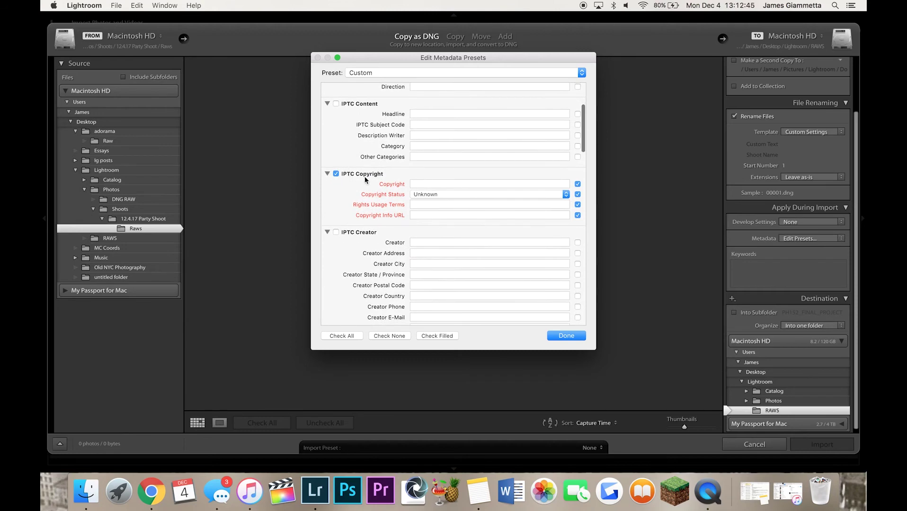
- Enter a (c)2017 copyright notice with the photographer's name, set Copyrighted status, and discard unsaved
click(458, 183)
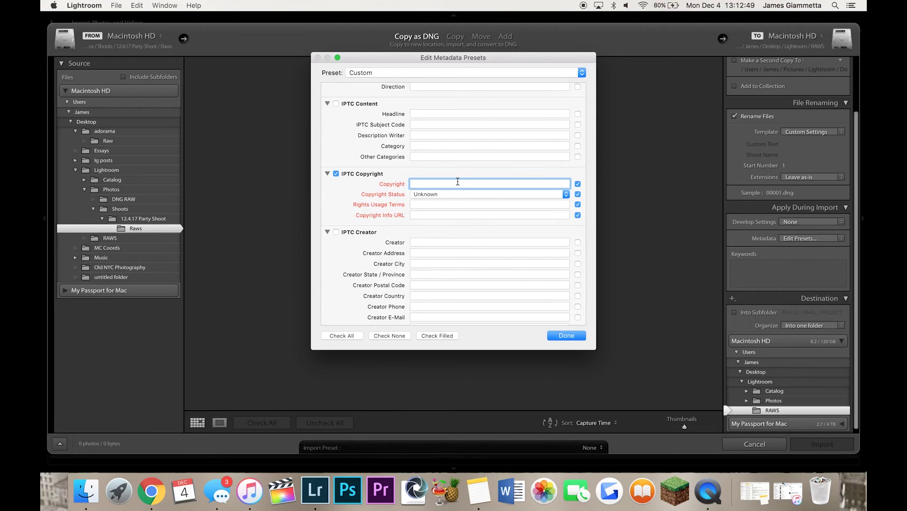
text((c)2017 James Giammetta)
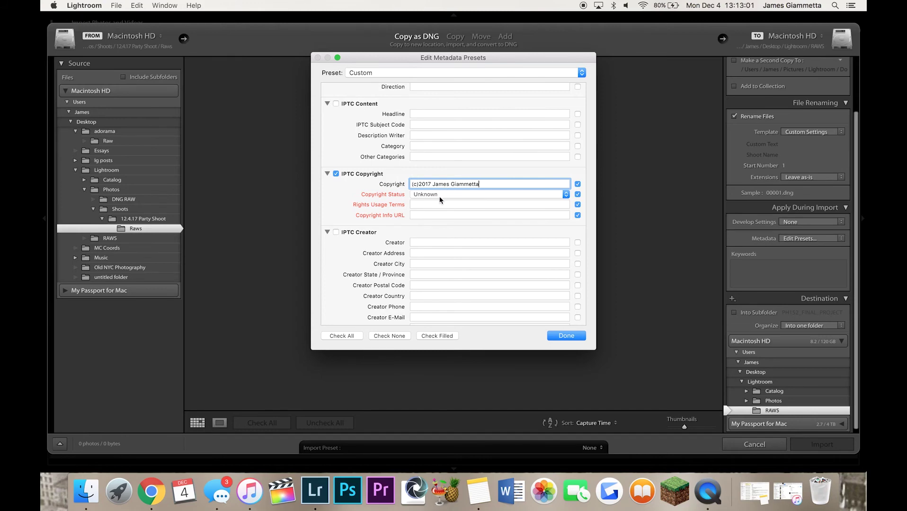
click(439, 198)
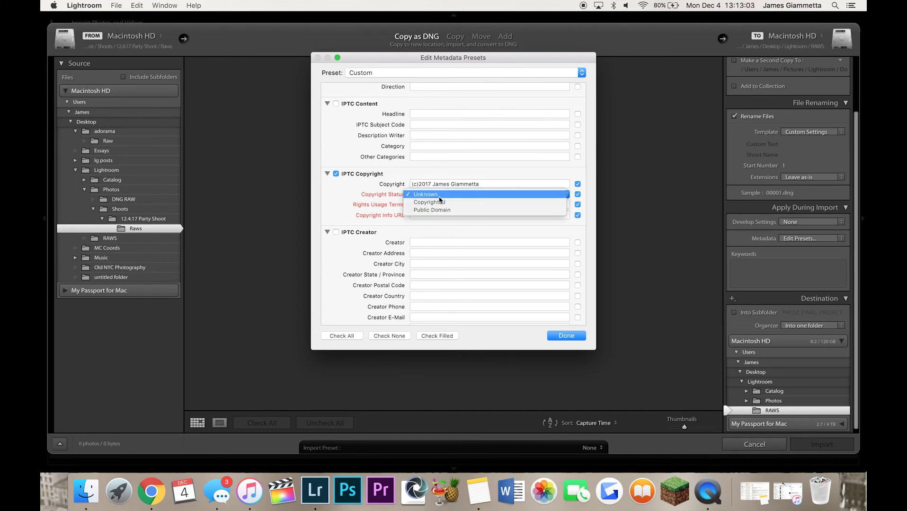
click(440, 203)
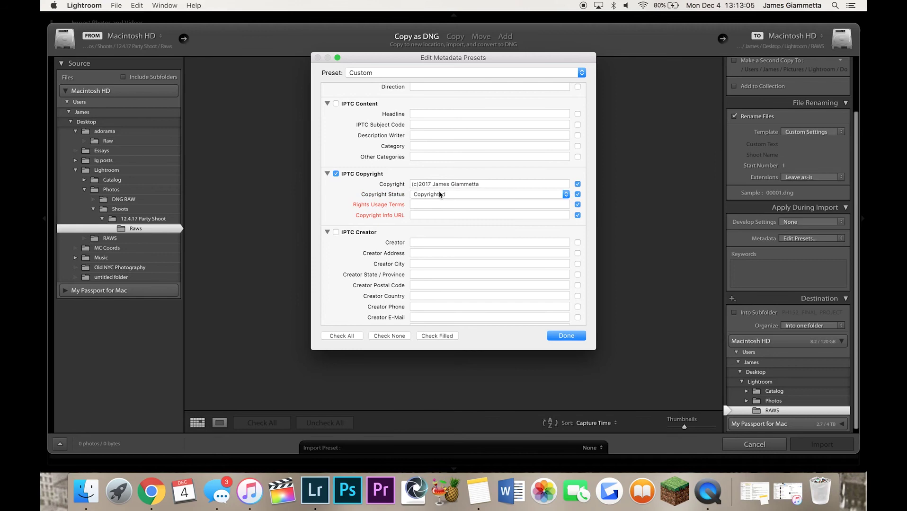
click(440, 194)
click(447, 194)
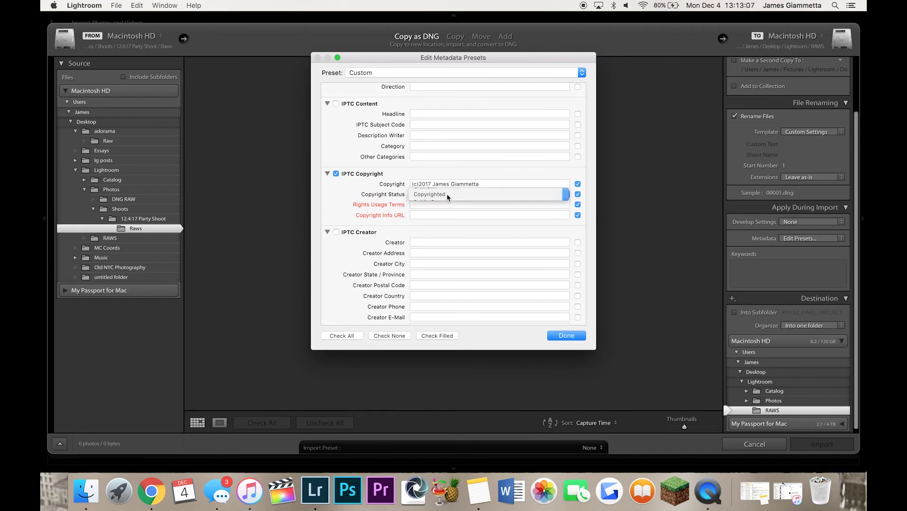
click(447, 194)
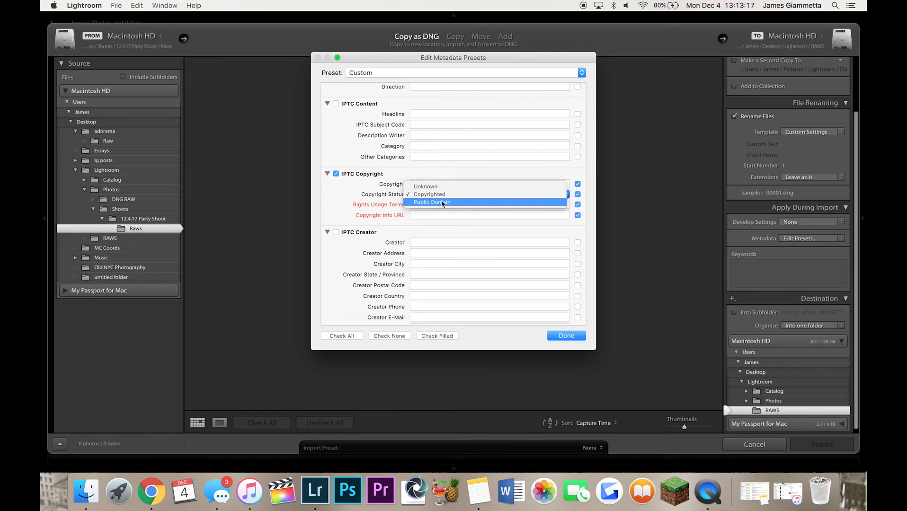
click(441, 194)
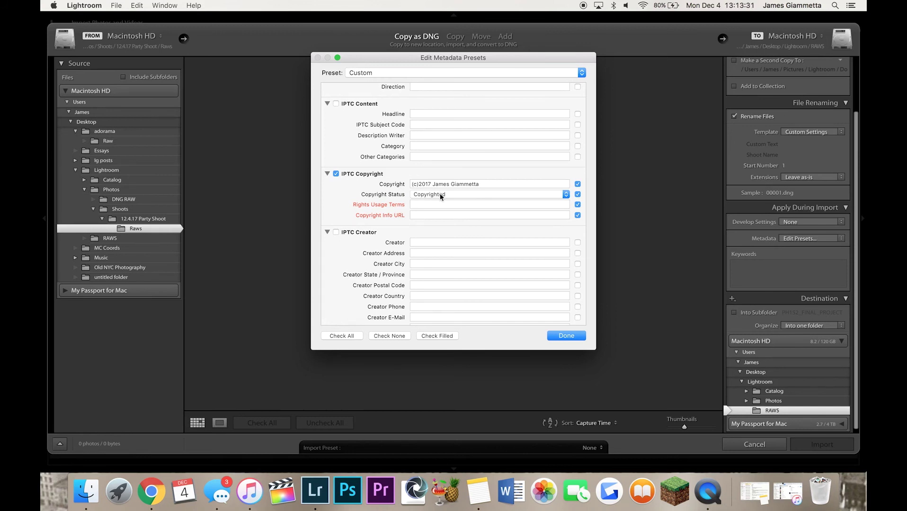
click(572, 336)
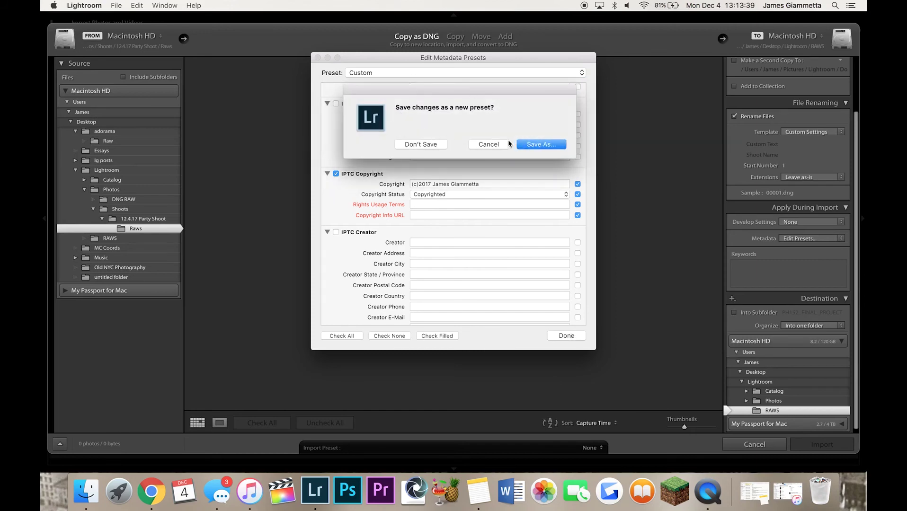
click(427, 144)
- Apply the Photo 1 Copyright preset and add keywords party, ibm, flash, candid, sony a7r, 24-70
click(788, 242)
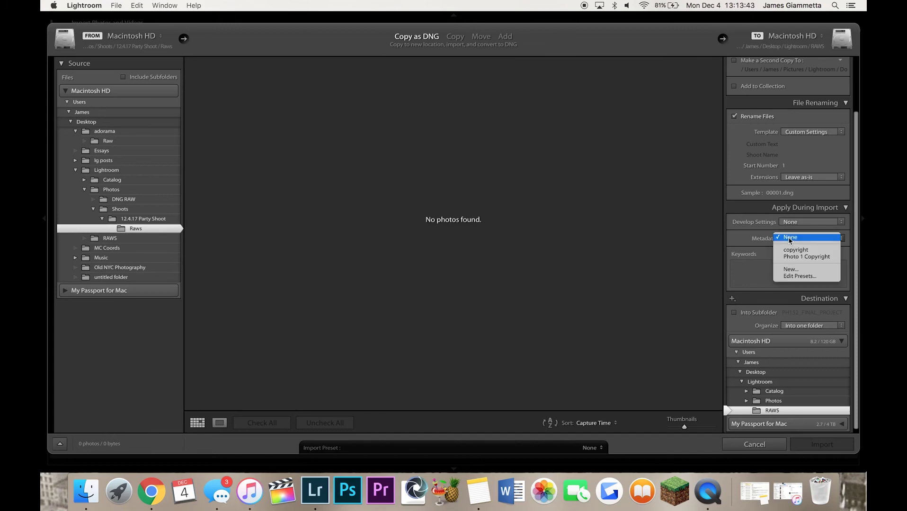
click(794, 258)
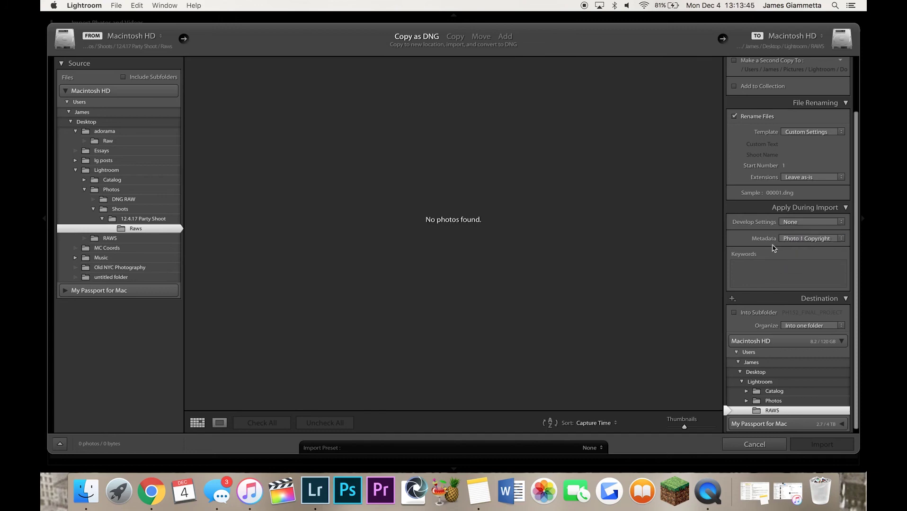
click(764, 274)
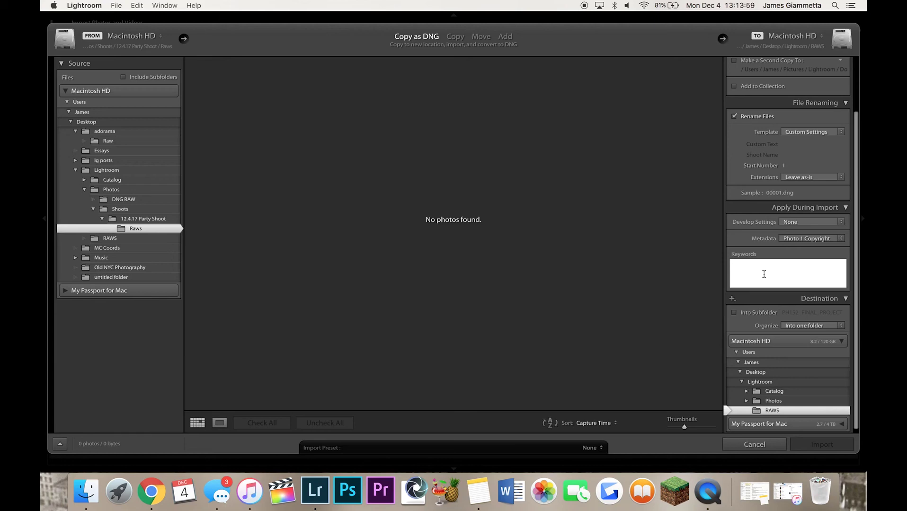
text(party, ibm, flash, candid, sony a7r, 24-)
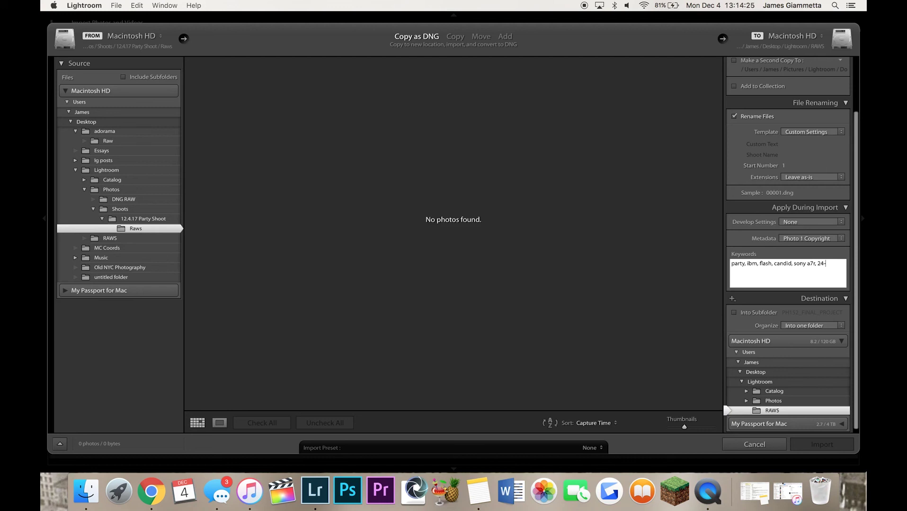
text(70 2.7)
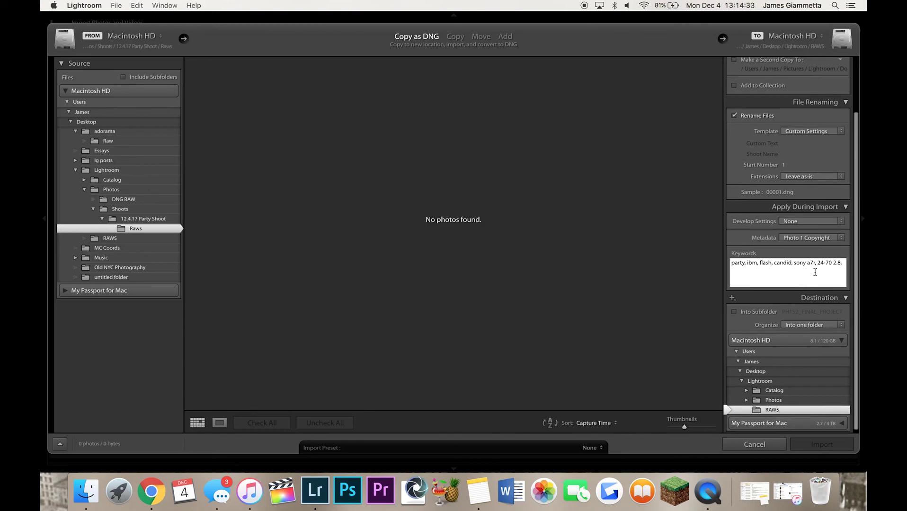
- Keep the destination Organize option set to Into one folder
scroll(816, 275, down, 1)
scroll(816, 275, up, 1)
scroll(815, 275, down, 1)
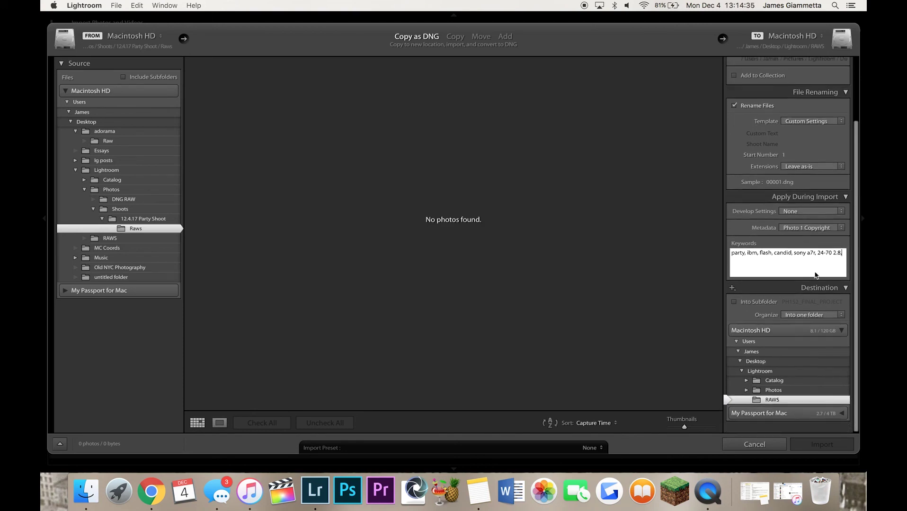
scroll(794, 361, up, 1)
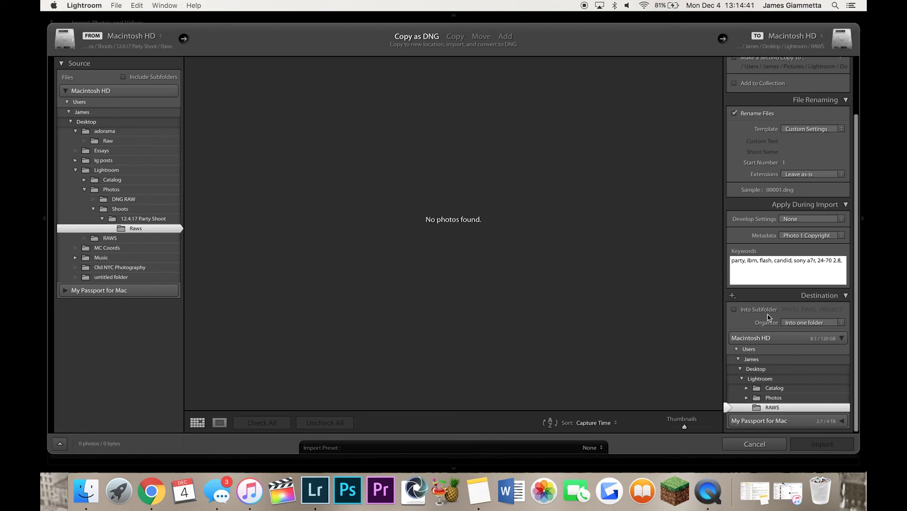
click(801, 328)
click(805, 322)
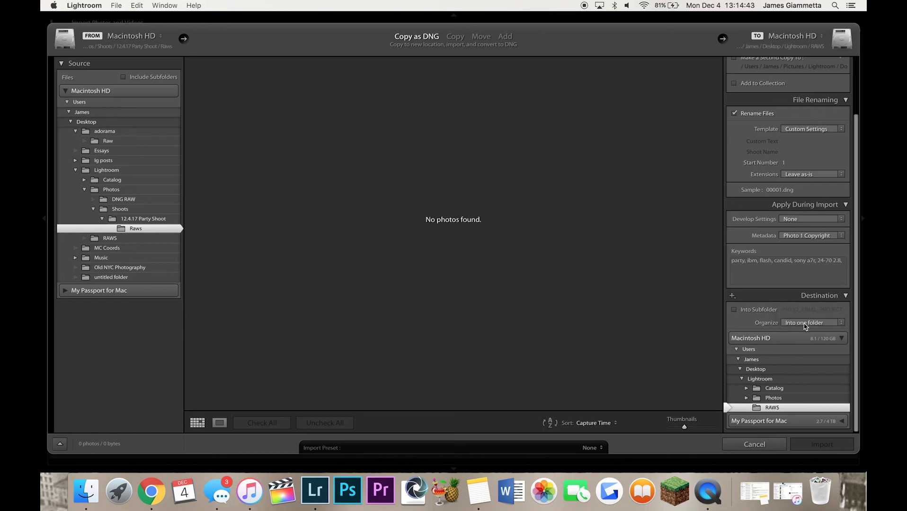
click(805, 326)
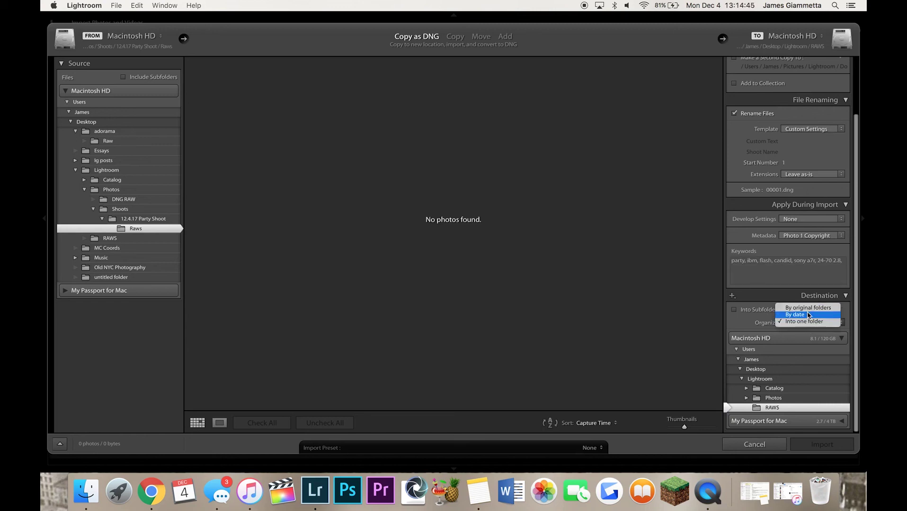
click(805, 322)
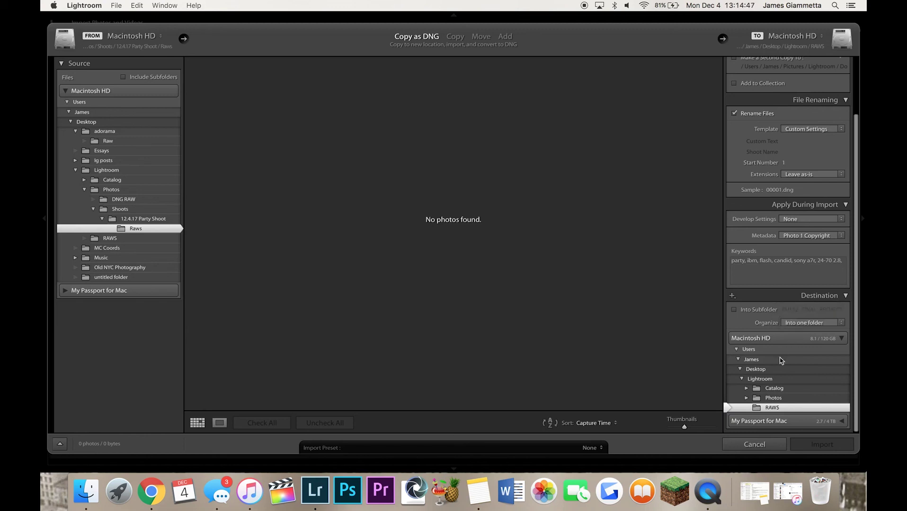
- Choose Lightroom/Photos/DNG RAW as the import destination folder
scroll(781, 361, down, 1)
scroll(779, 379, up, 1)
click(747, 399)
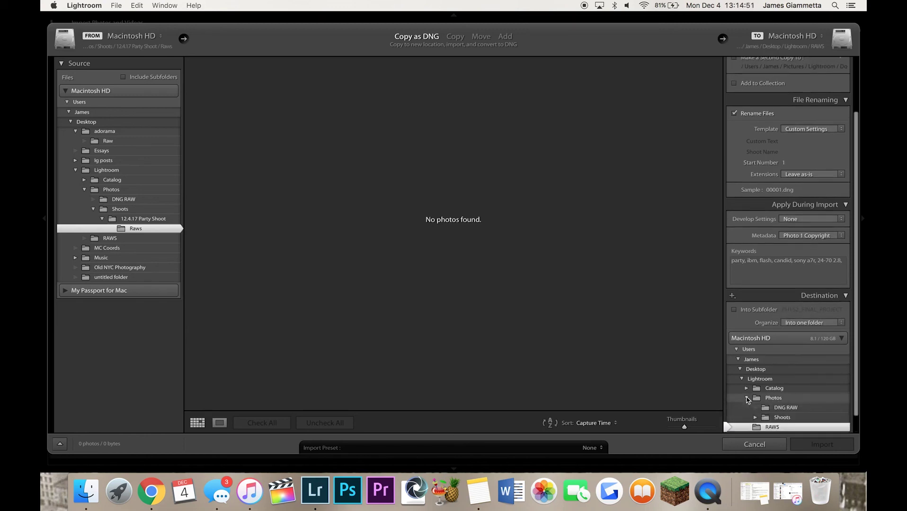
scroll(748, 398, down, 2)
click(774, 393)
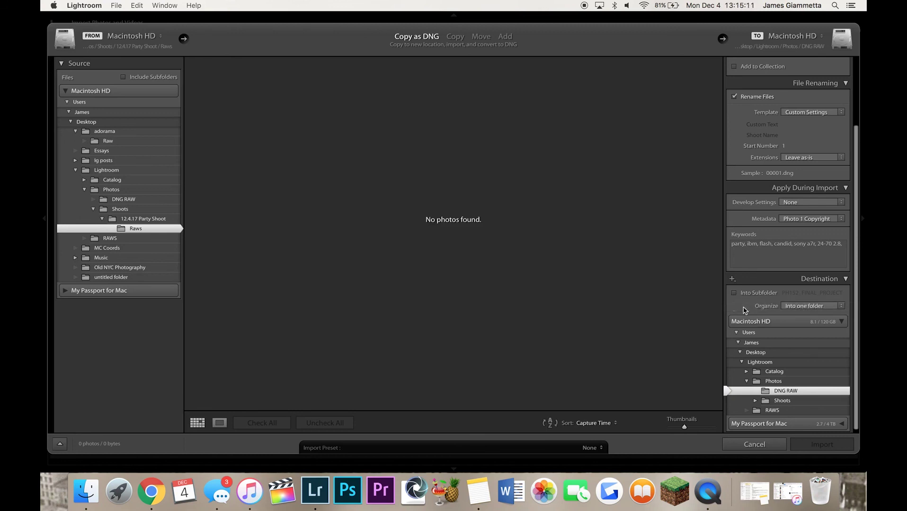
scroll(744, 311, up, 4)
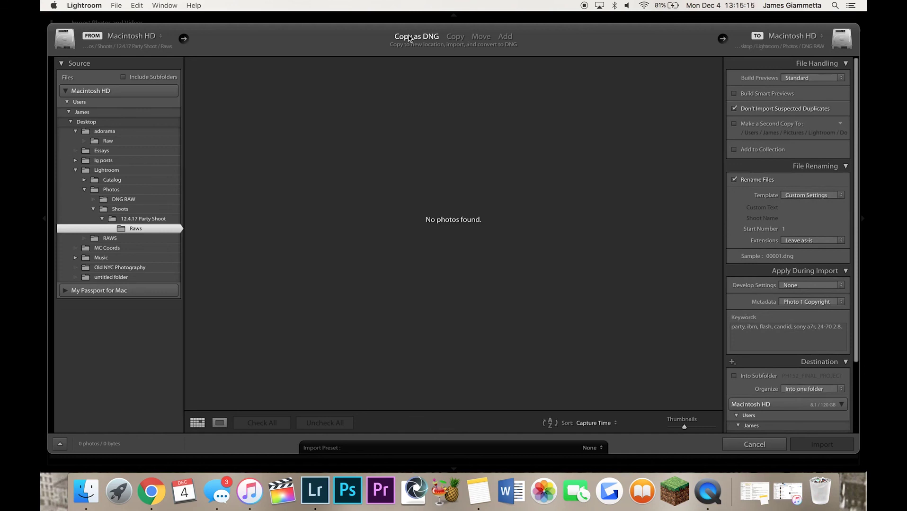
- Change the import mode from Copy as DNG to Add
click(505, 37)
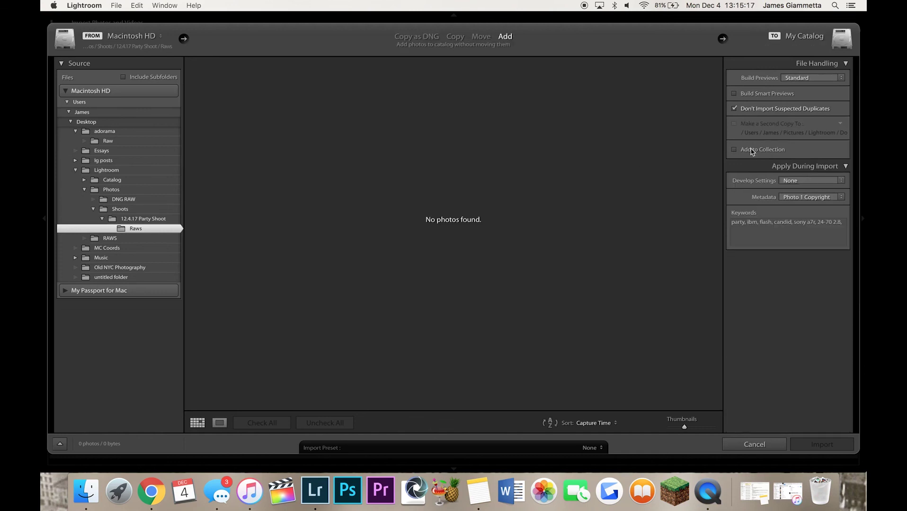